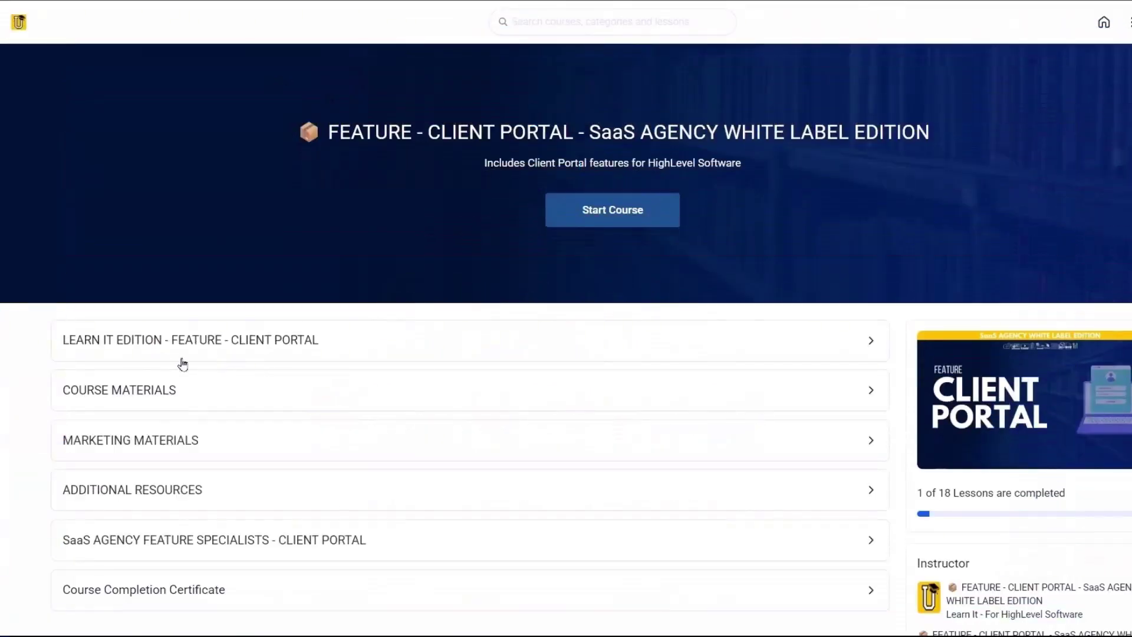
# Expand the Learn It Edition, Course Materials and Marketing Materials module rows, then scroll back up
pyautogui.click(180, 348)
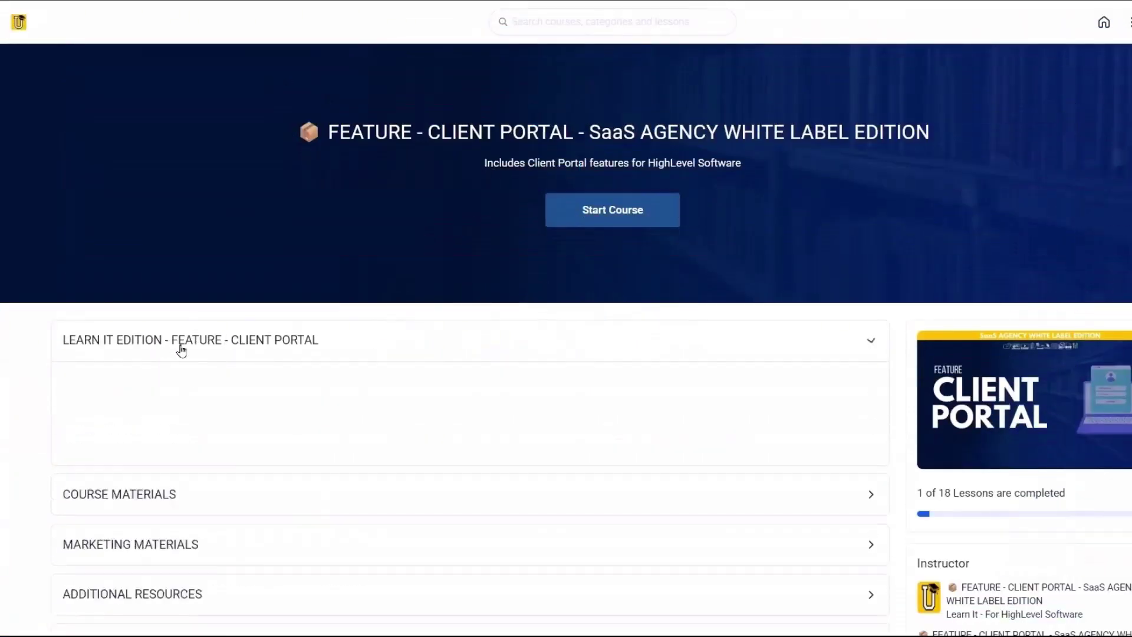
pyautogui.scroll(-6, 473, 434)
pyautogui.scroll(-3, 467, 450)
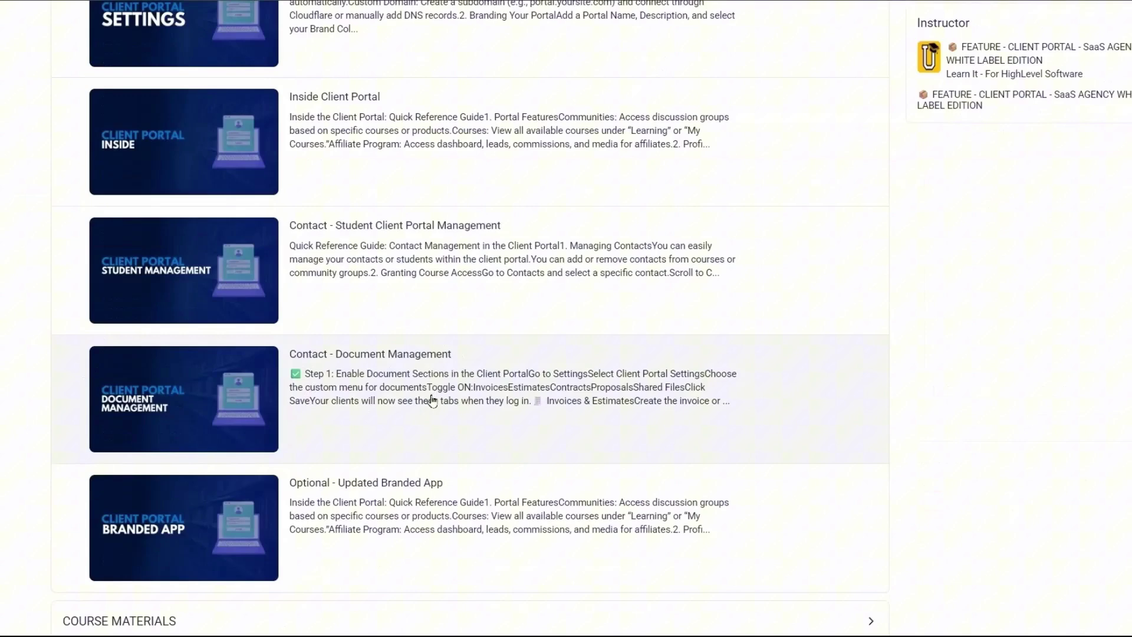
pyautogui.scroll(-4, 483, 383)
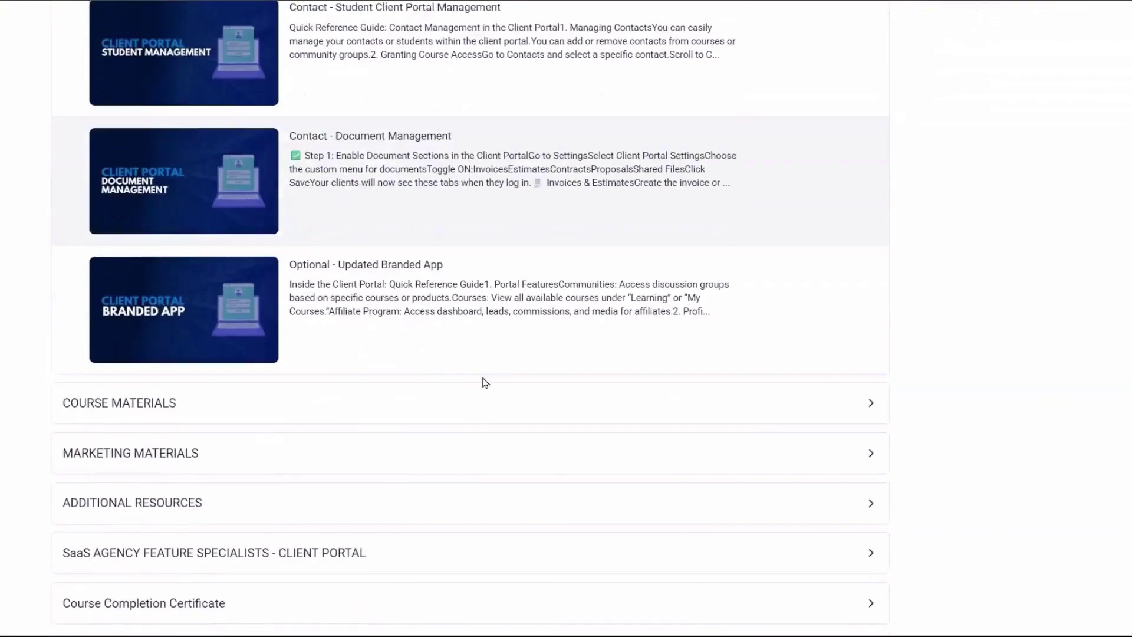
pyautogui.click(147, 410)
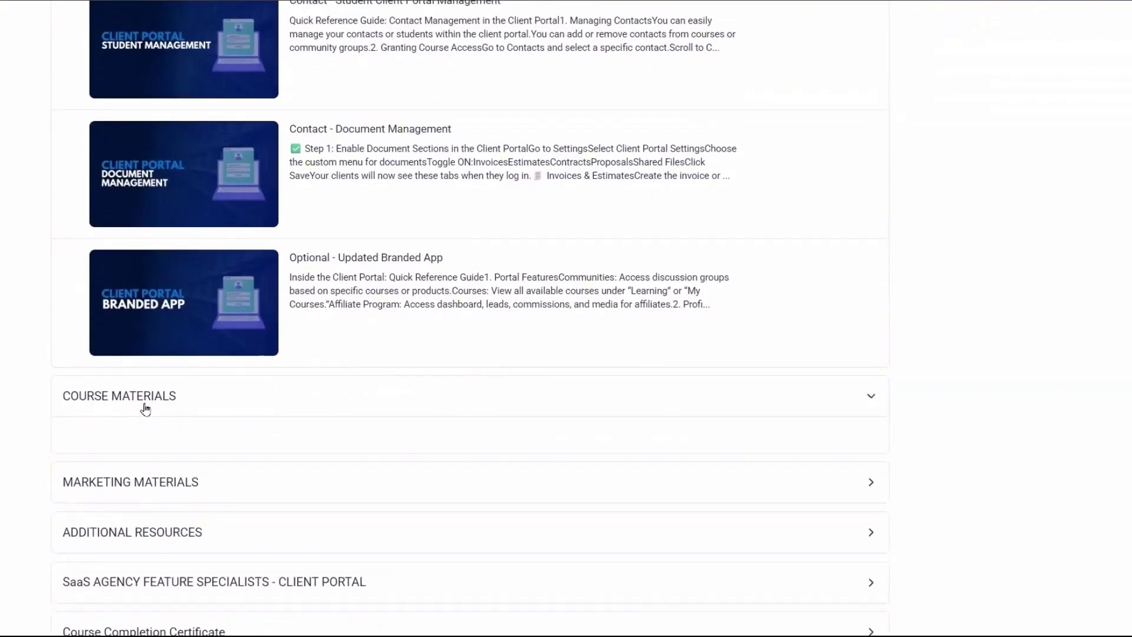
pyautogui.scroll(-2, 472, 401)
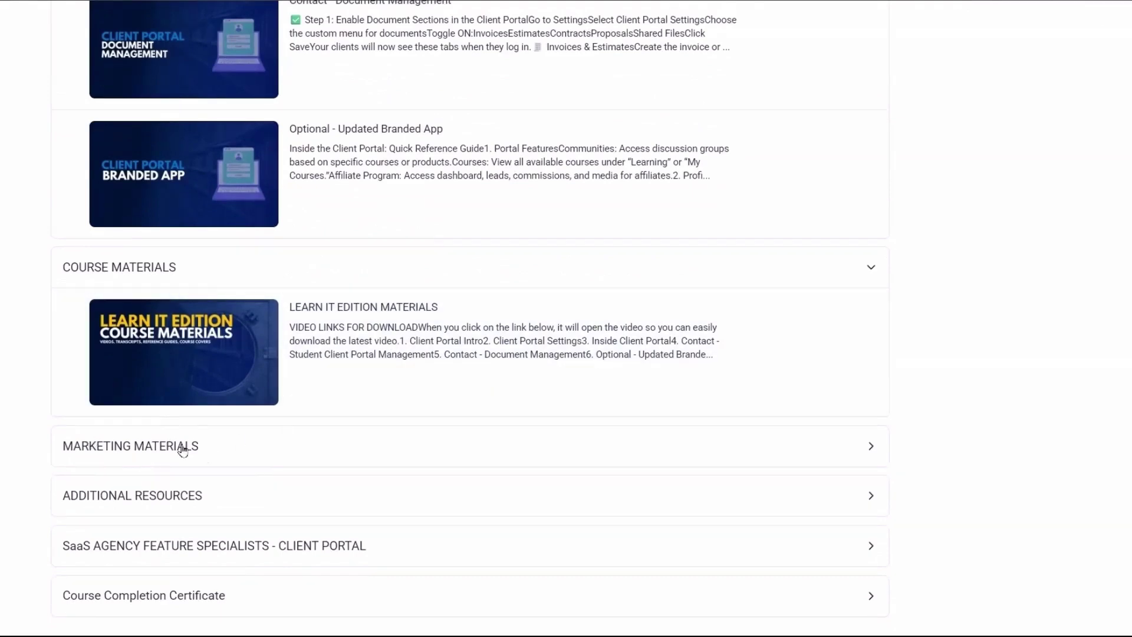
pyautogui.click(183, 447)
pyautogui.scroll(-5, 640, 419)
pyautogui.scroll(-3, 660, 454)
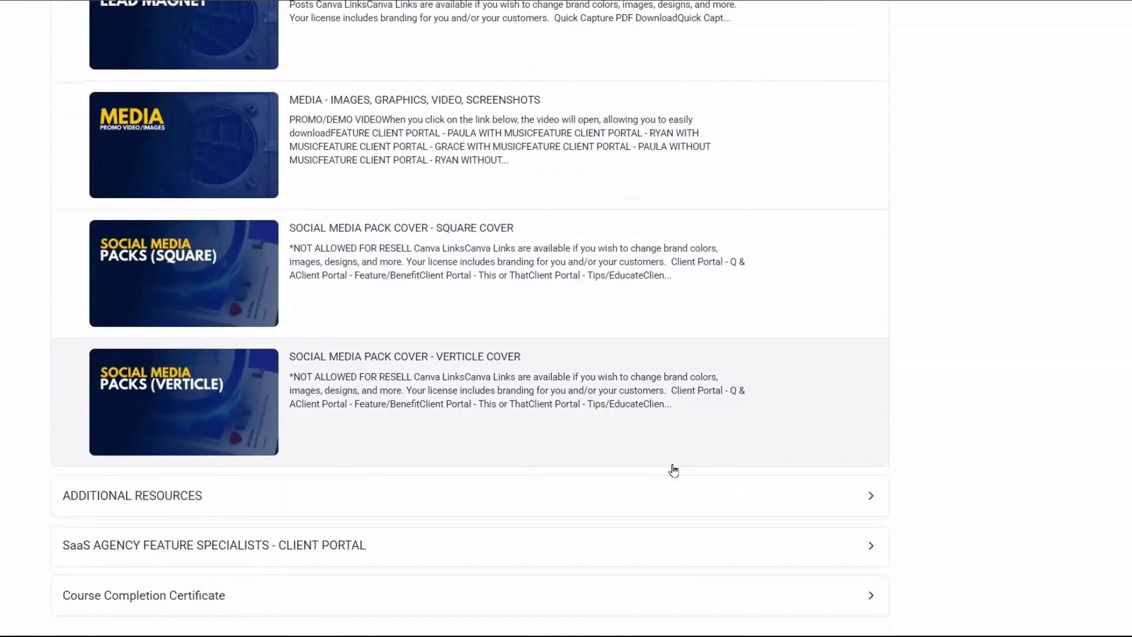
pyautogui.scroll(10, 674, 471)
pyautogui.scroll(10, 673, 468)
pyautogui.scroll(5, 673, 468)
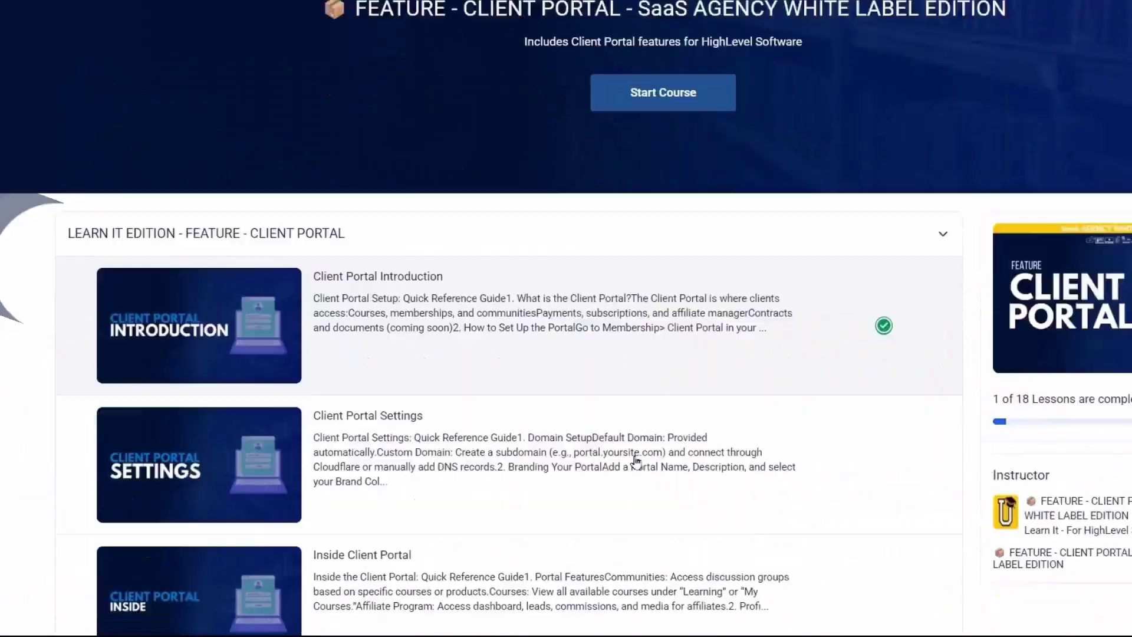
# Scroll down through the SaaS Pro U lesson list
pyautogui.scroll(-4, 614, 468)
pyautogui.scroll(-2, 531, 455)
pyautogui.scroll(-4, 418, 420)
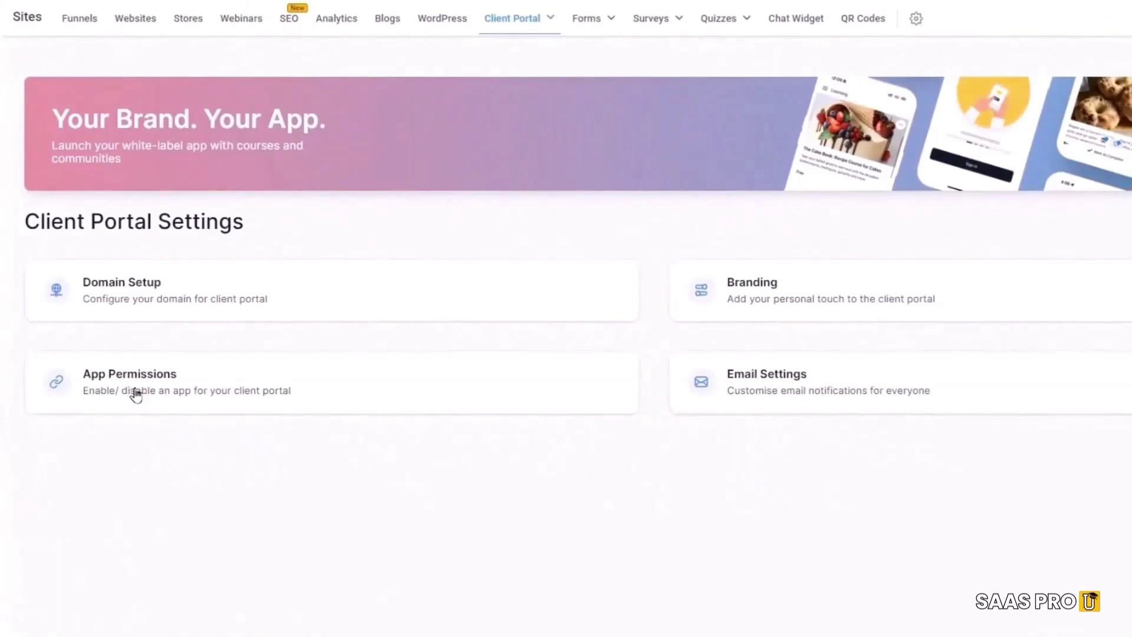
# In App Permissions, keep Billing & Subscription enabled and review Contracts, Estimates and Shared Files
pyautogui.click(135, 394)
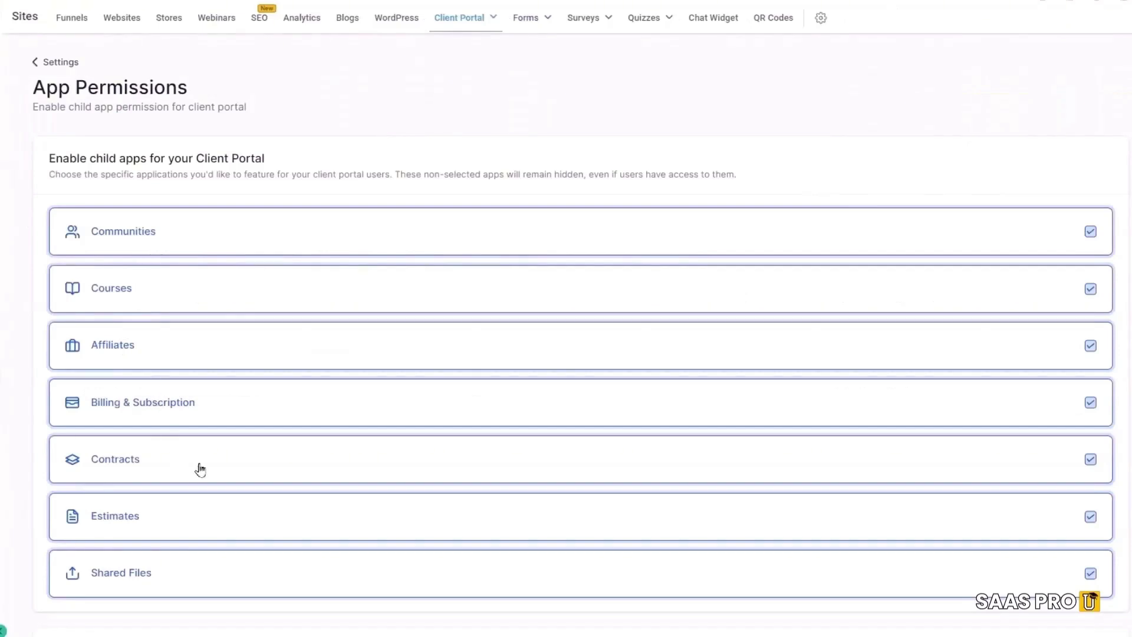
pyautogui.scroll(-2, 201, 469)
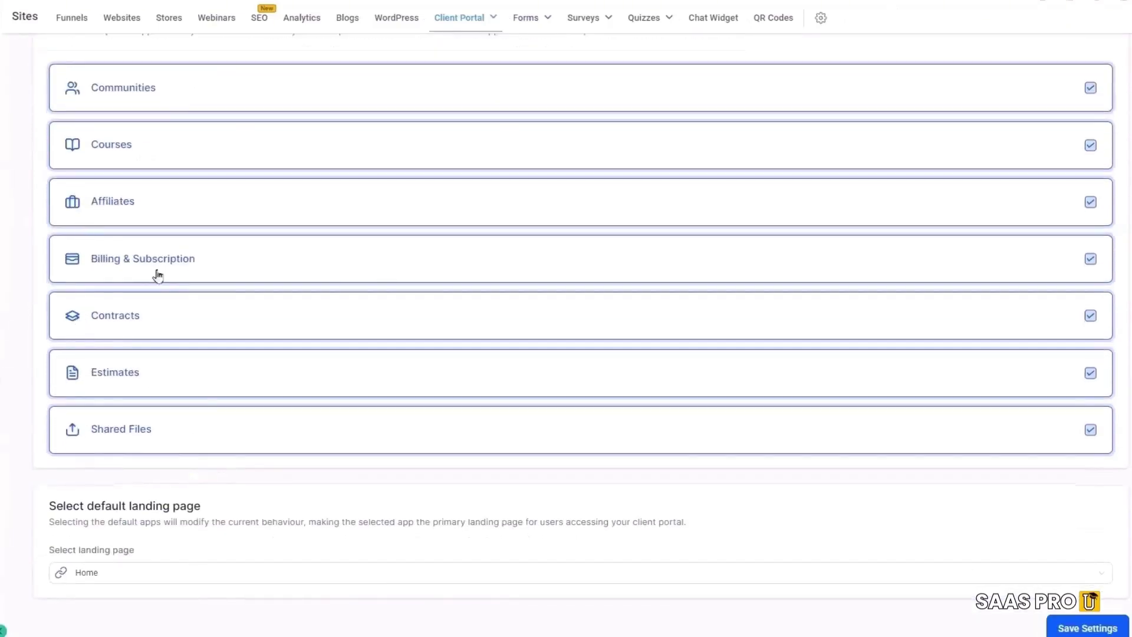
pyautogui.click(1090, 263)
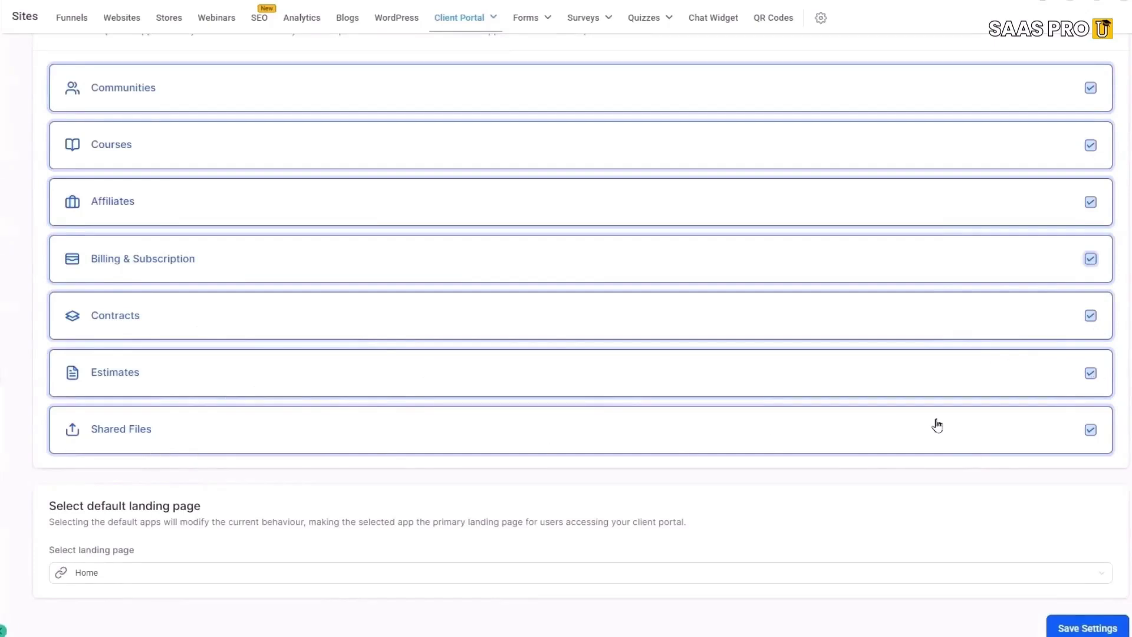
pyautogui.scroll(-2, 1078, 433)
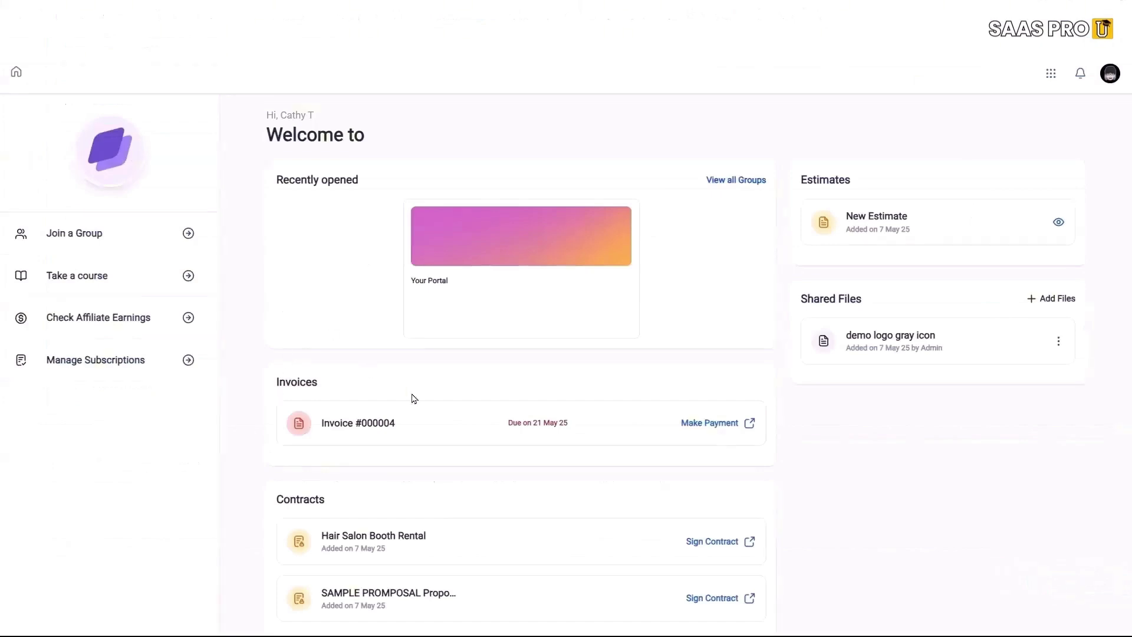
# Go to Contacts and check which account is signed into the portal
pyautogui.scroll(-1, 413, 399)
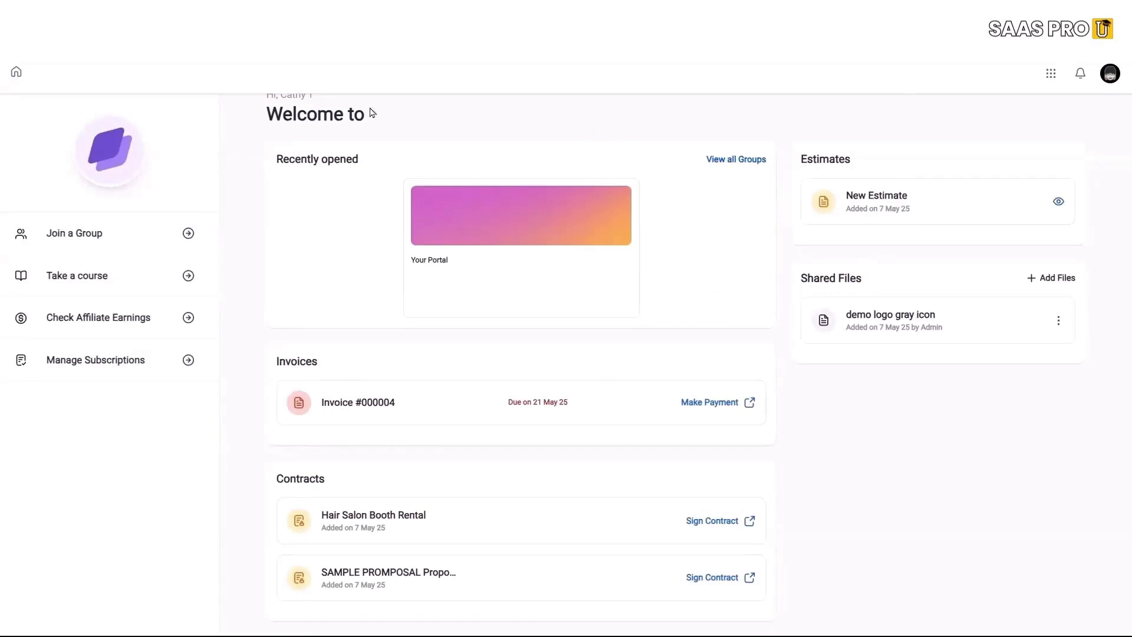
pyautogui.scroll(1, 310, 206)
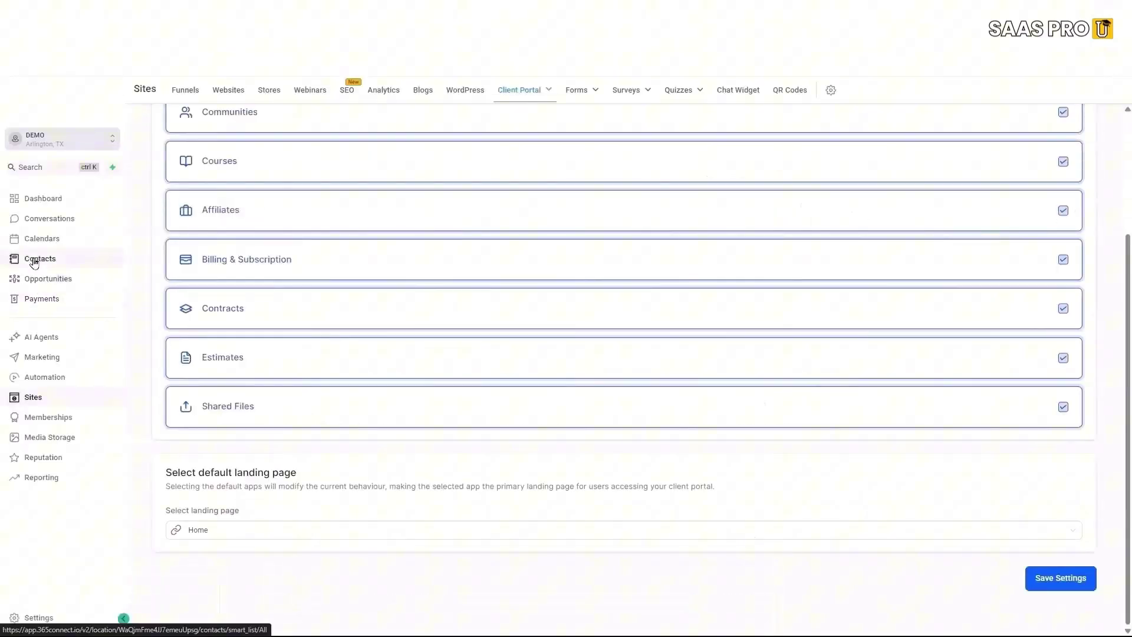
pyautogui.click(40, 259)
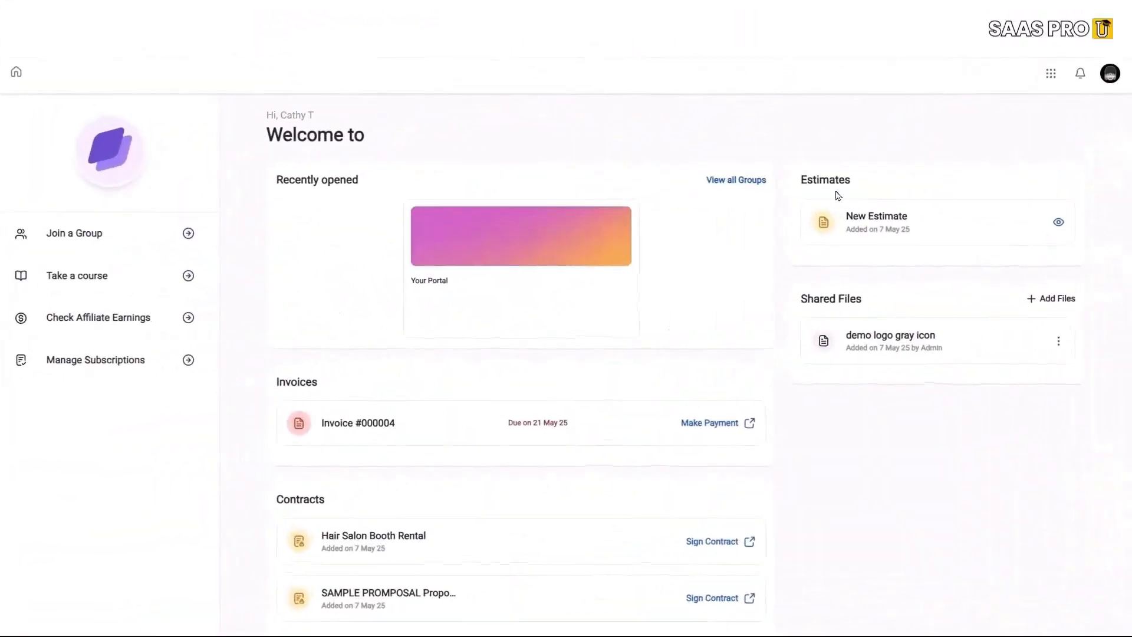
pyautogui.click(1104, 79)
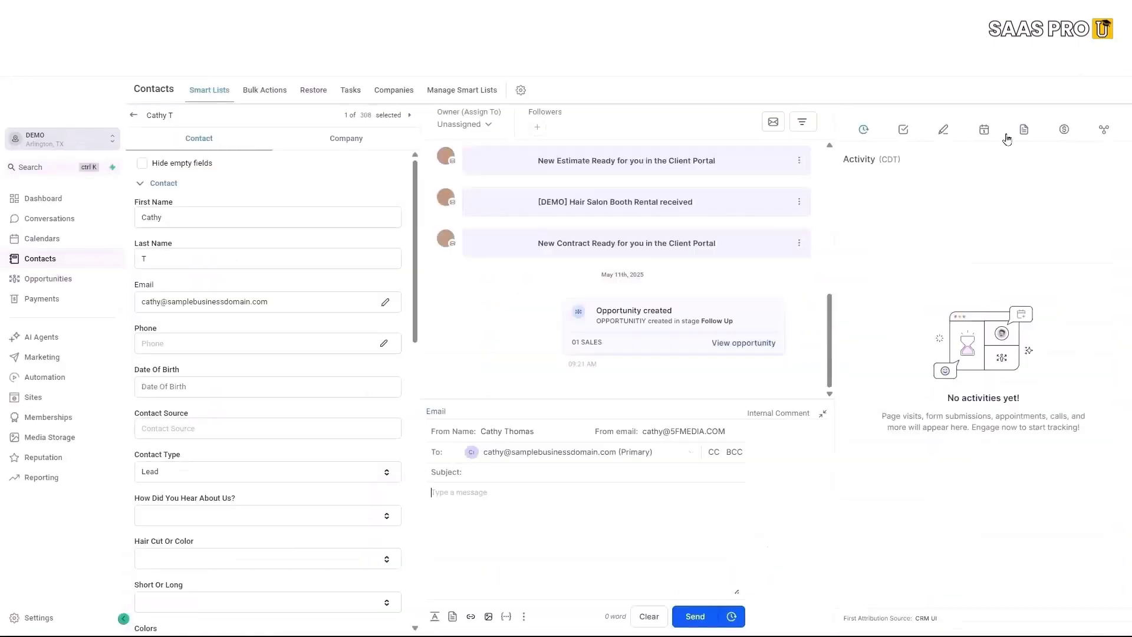
# Upload FEATURE CLIENT PORTAL.png to the contact's documents, shared on the Client Portal, then refresh
pyautogui.click(1025, 132)
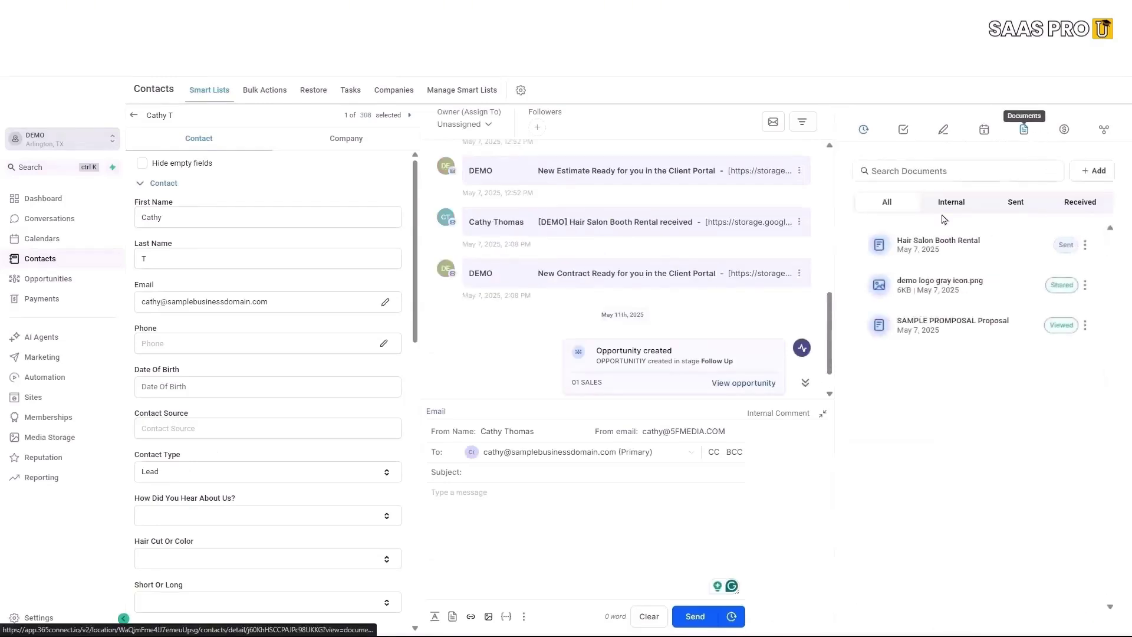
pyautogui.click(1094, 170)
pyautogui.click(1093, 147)
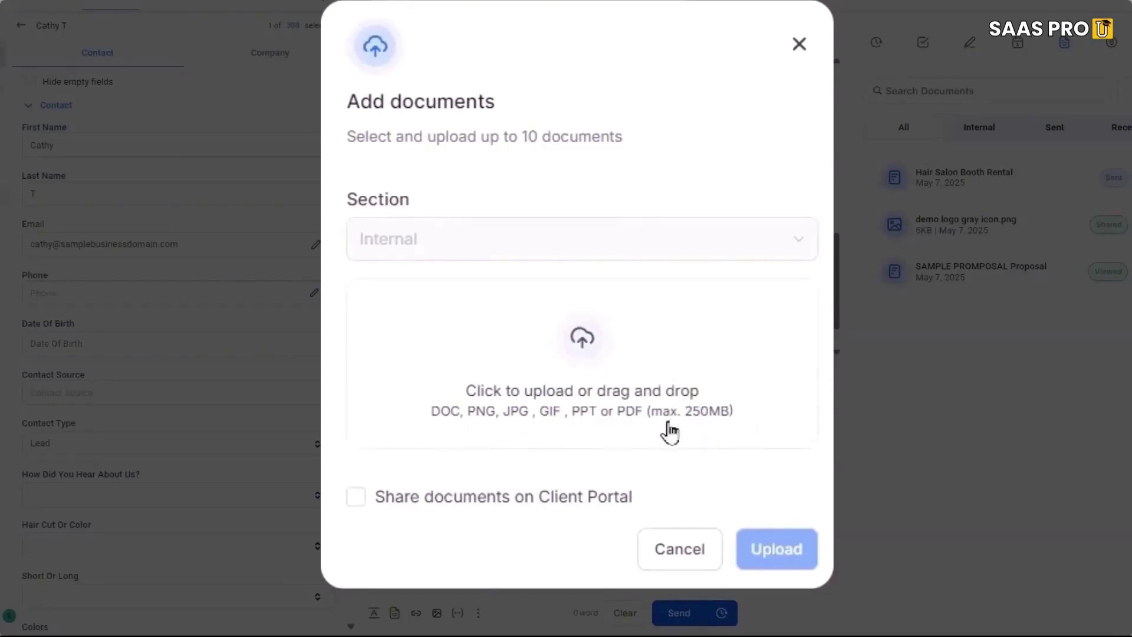
pyautogui.click(356, 500)
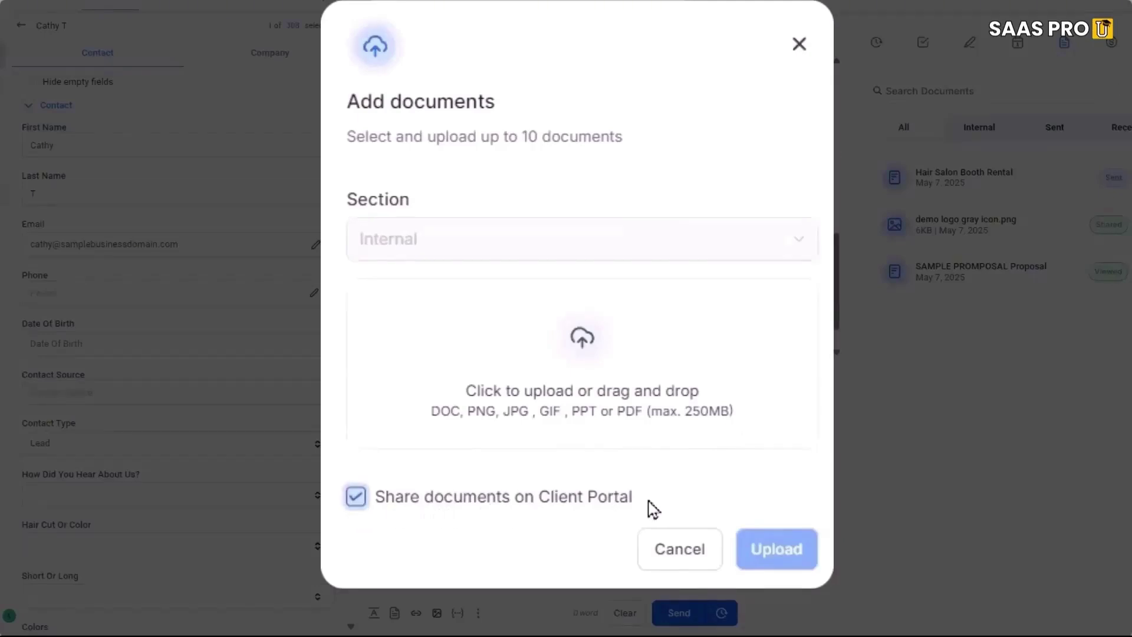
pyautogui.click(572, 351)
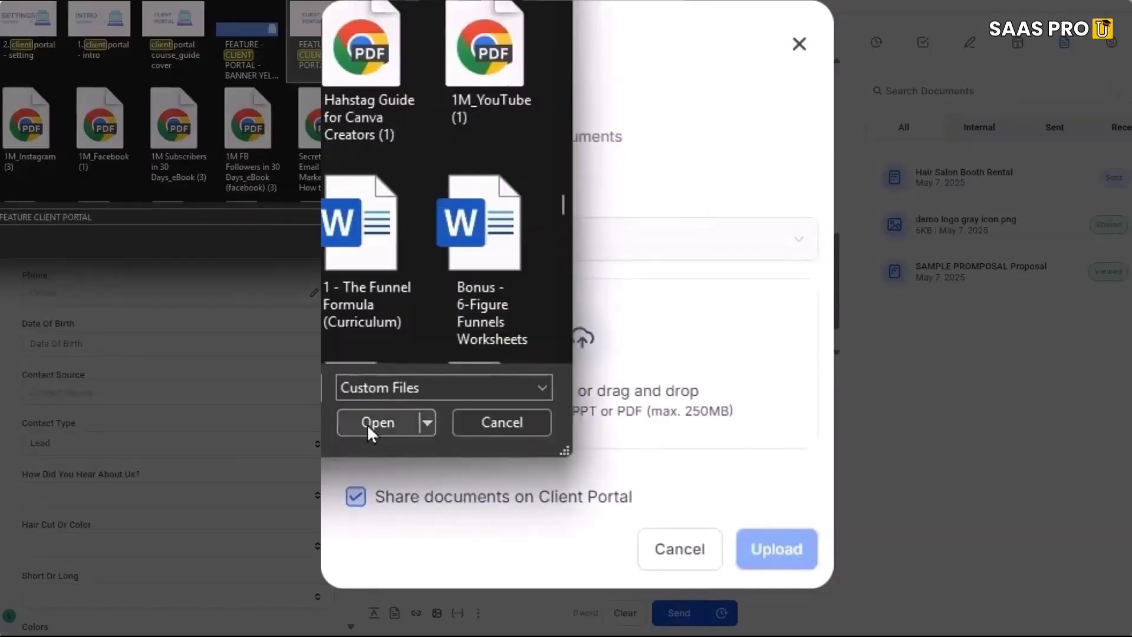
pyautogui.click(367, 424)
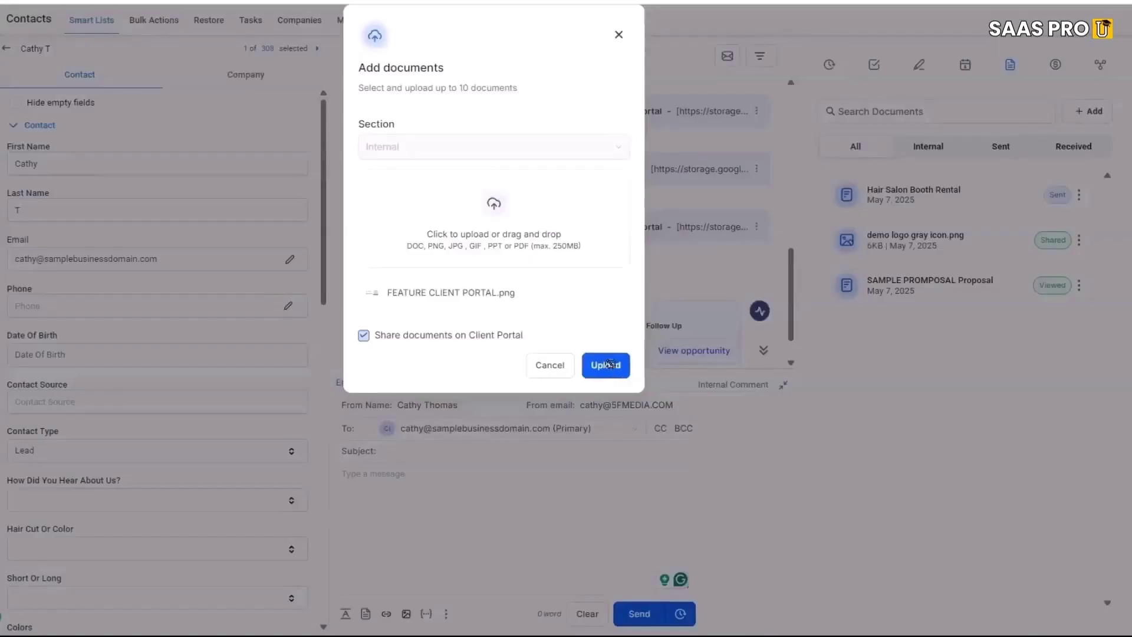
pyautogui.click(609, 364)
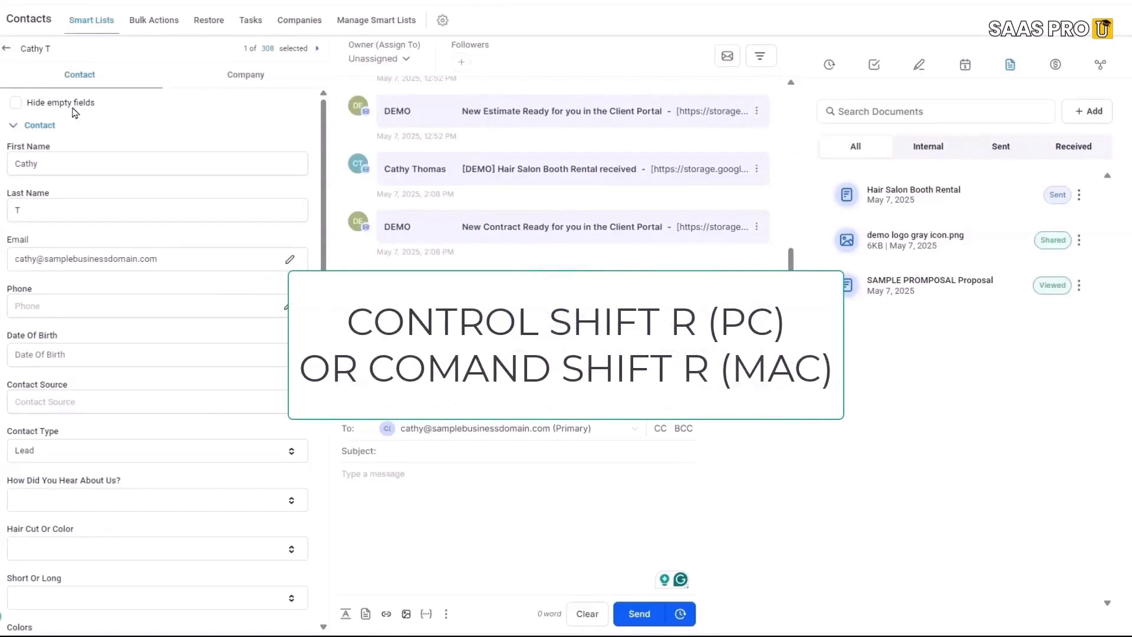
pyautogui.hotkey('ctrl', 'shift', 'r')
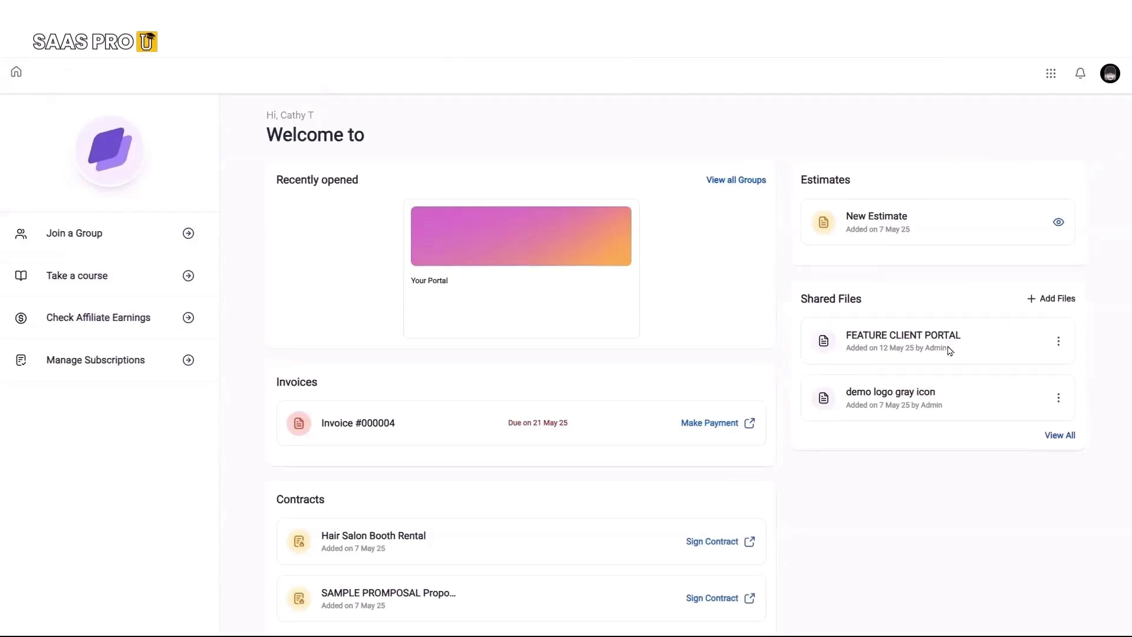
# Open the options menu for FEATURE CLIENT PORTAL under the portal's Shared Files
pyautogui.click(1059, 342)
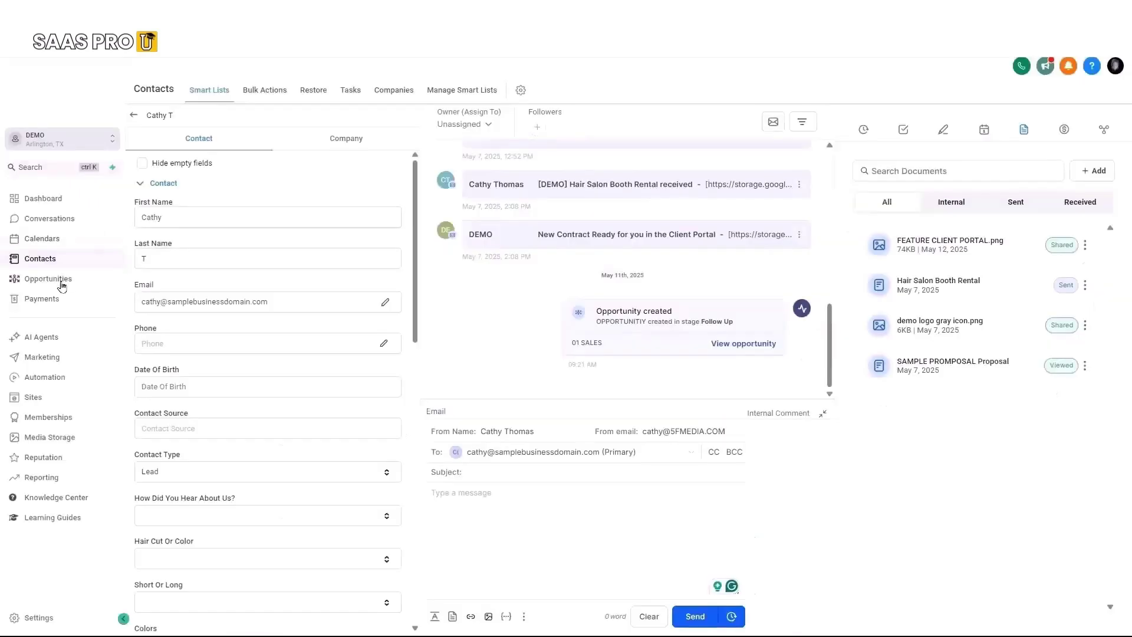
# Open the invoices list and bring up sending options for the $200 package 1 invoice
pyautogui.click(53, 298)
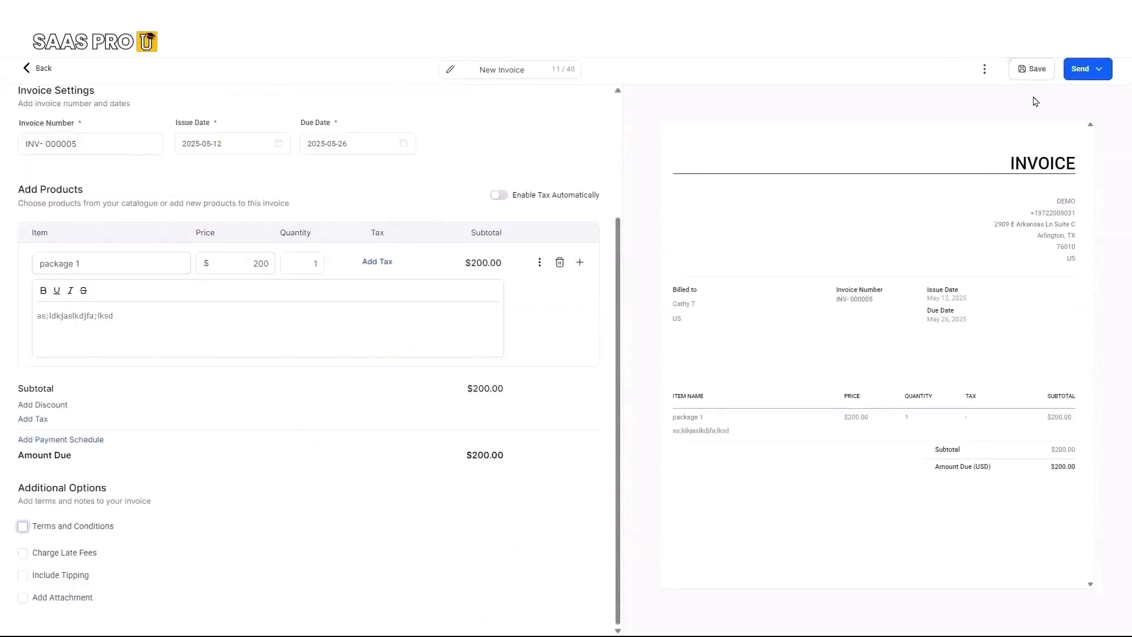
pyautogui.click(1077, 80)
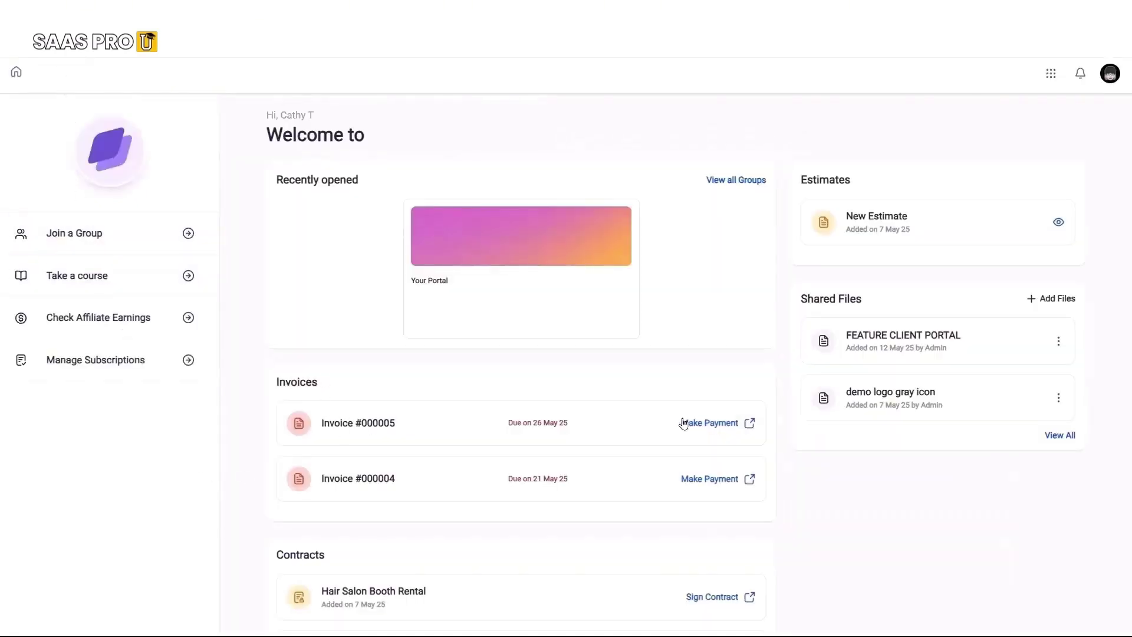
# Try Make Payment on Invoice #000005 in the portal, then close that tab
pyautogui.click(725, 428)
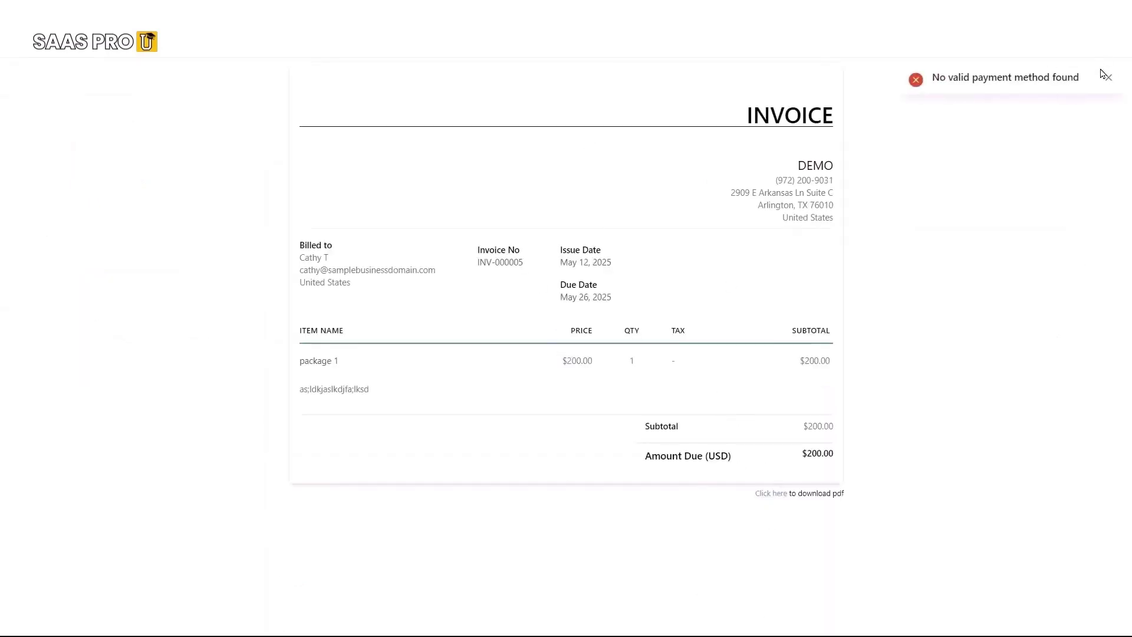
pyautogui.hotkey('ctrl', 'w')
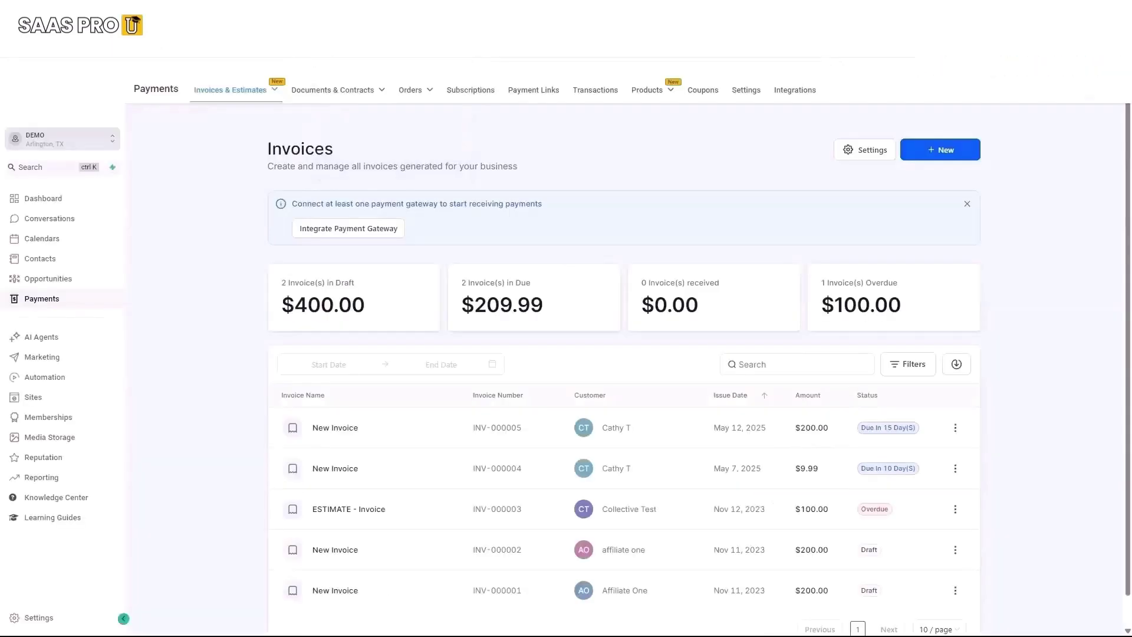
pyautogui.moveTo(230, 90)
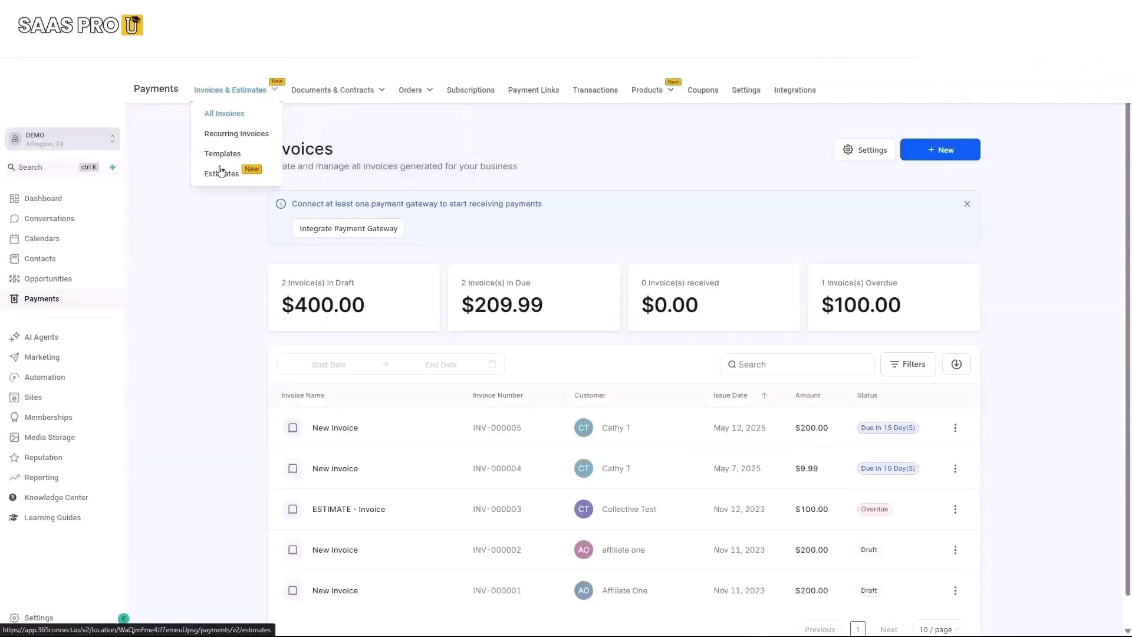
# Draft a new estimate for the contact with the PRODUCTS line item at $298
pyautogui.click(216, 179)
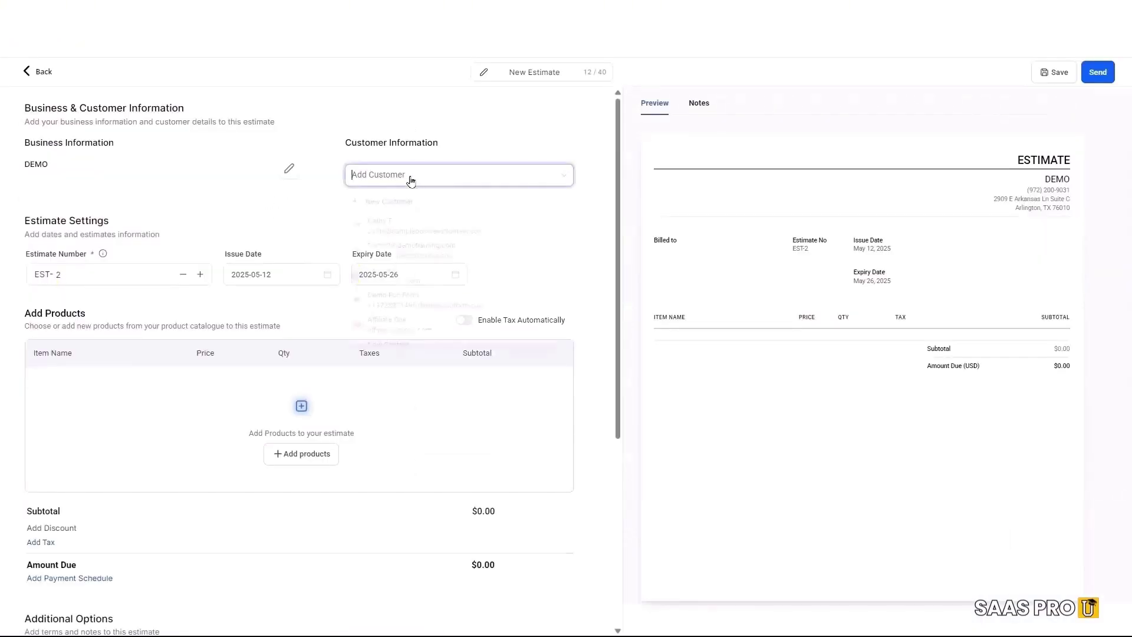
pyautogui.click(410, 180)
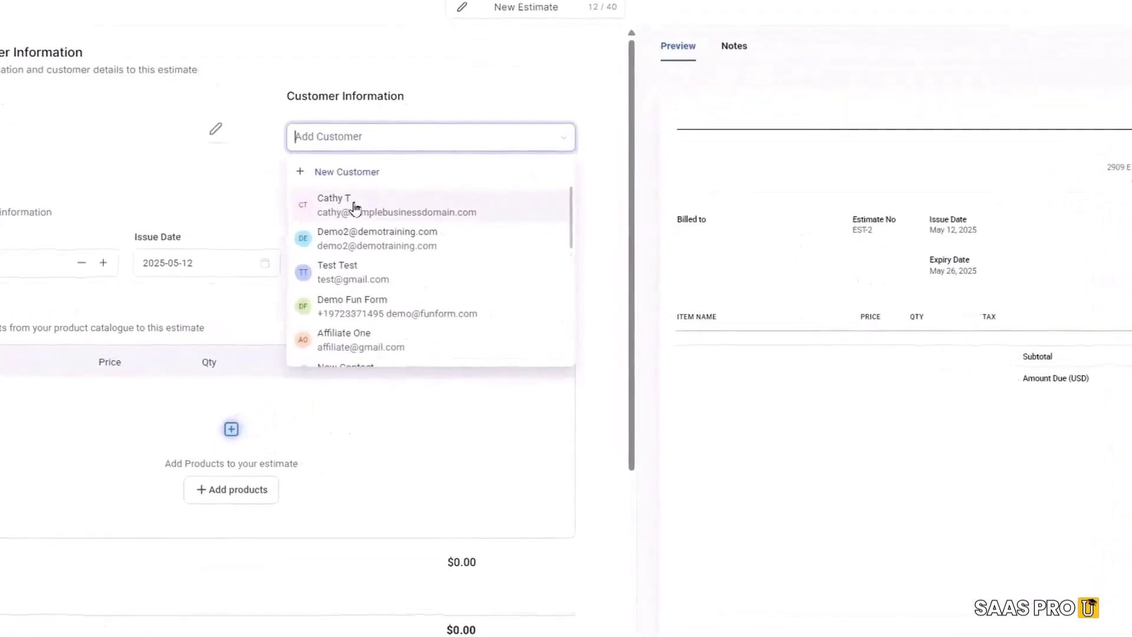
pyautogui.click(354, 210)
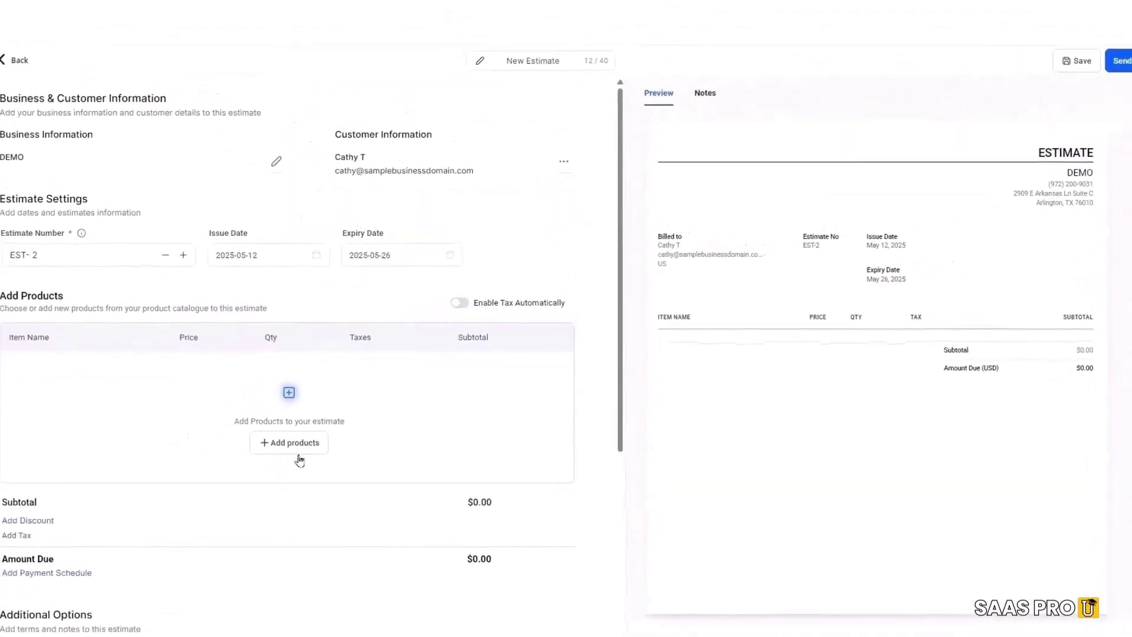
pyautogui.click(299, 437)
pyautogui.scroll(-3, 106, 489)
pyautogui.scroll(-3, 94, 510)
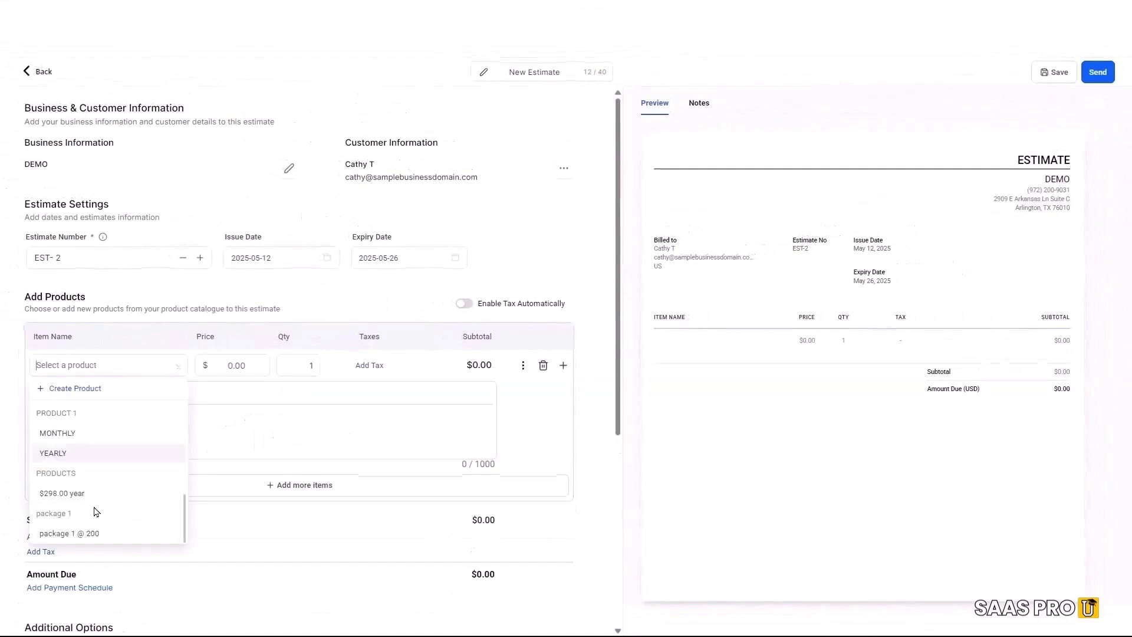
pyautogui.click(96, 505)
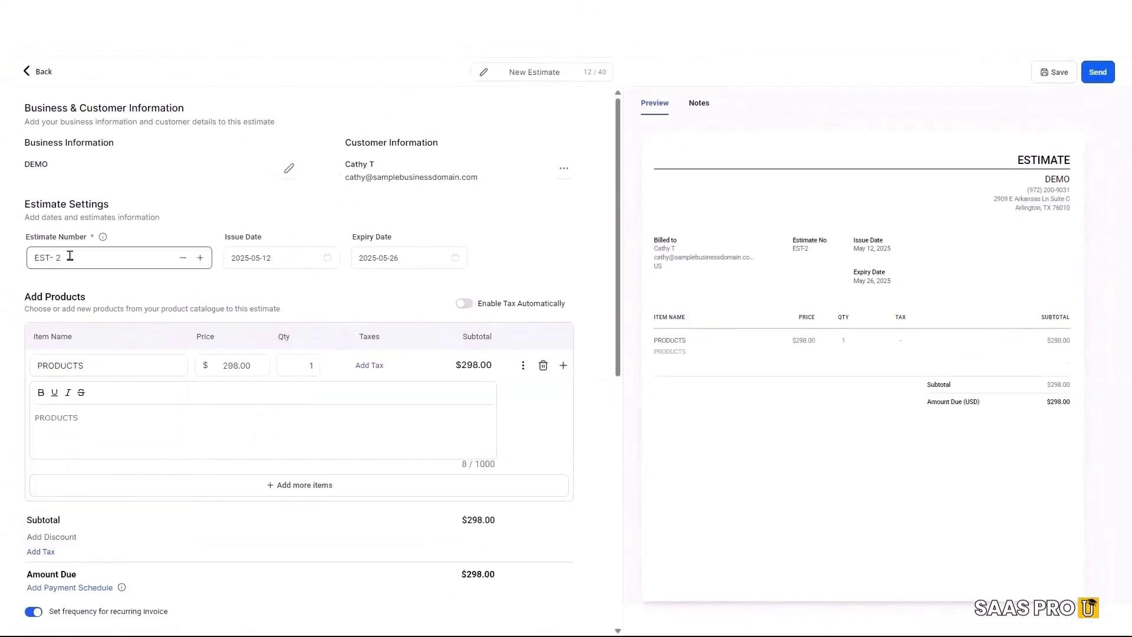
pyautogui.scroll(-5, 283, 437)
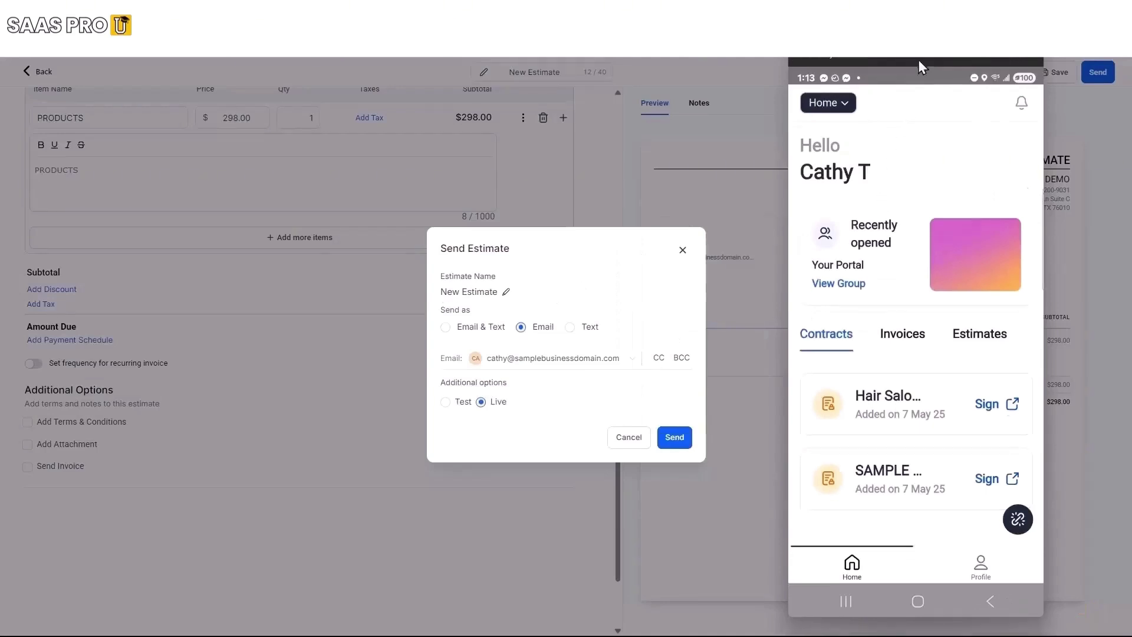
# Check the client's Invoices and Estimates on the mirrored phone, then send estimate EST-2
pyautogui.moveTo(920, 66); pyautogui.dragTo(919, 85)
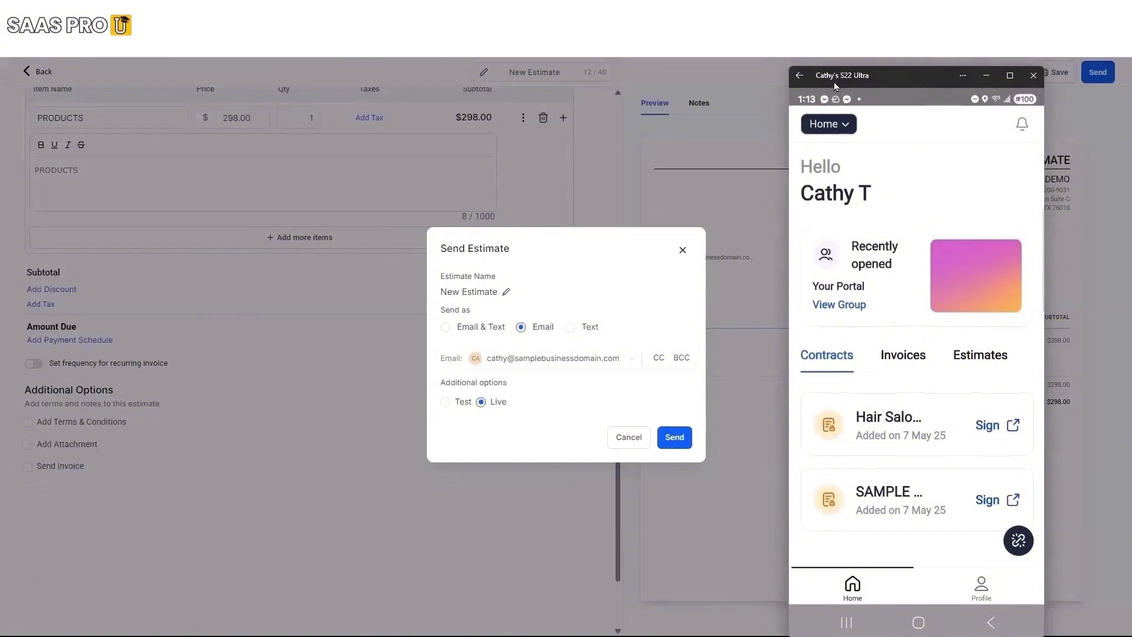
pyautogui.click(906, 362)
pyautogui.click(984, 362)
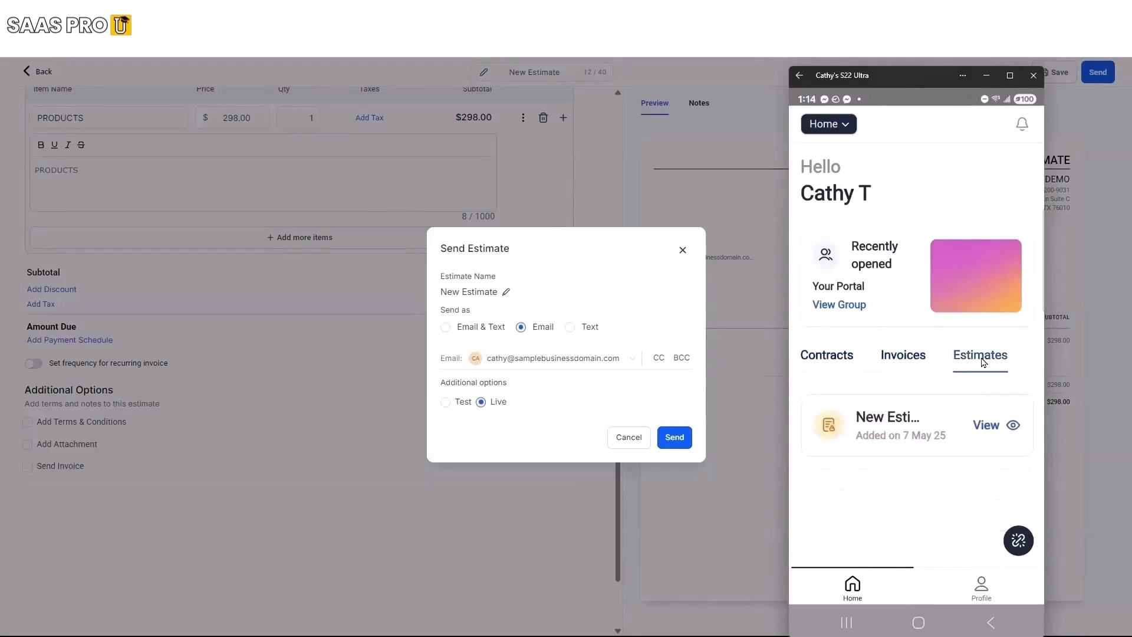
pyautogui.click(673, 437)
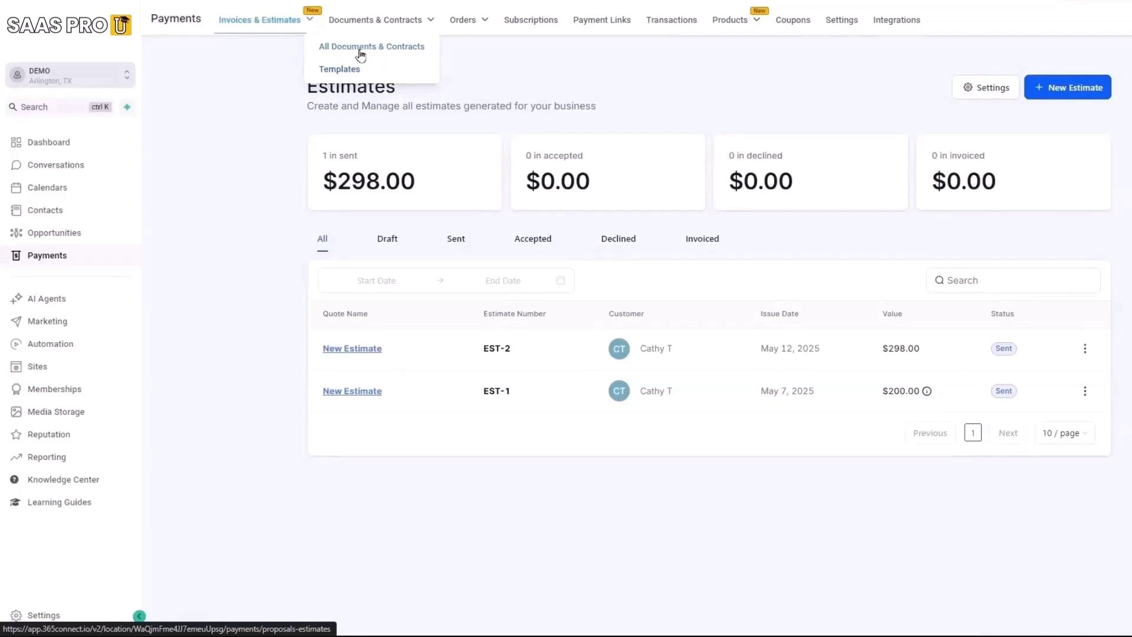
# Start a new blank document from the All Documents & Contracts list
pyautogui.click(345, 53)
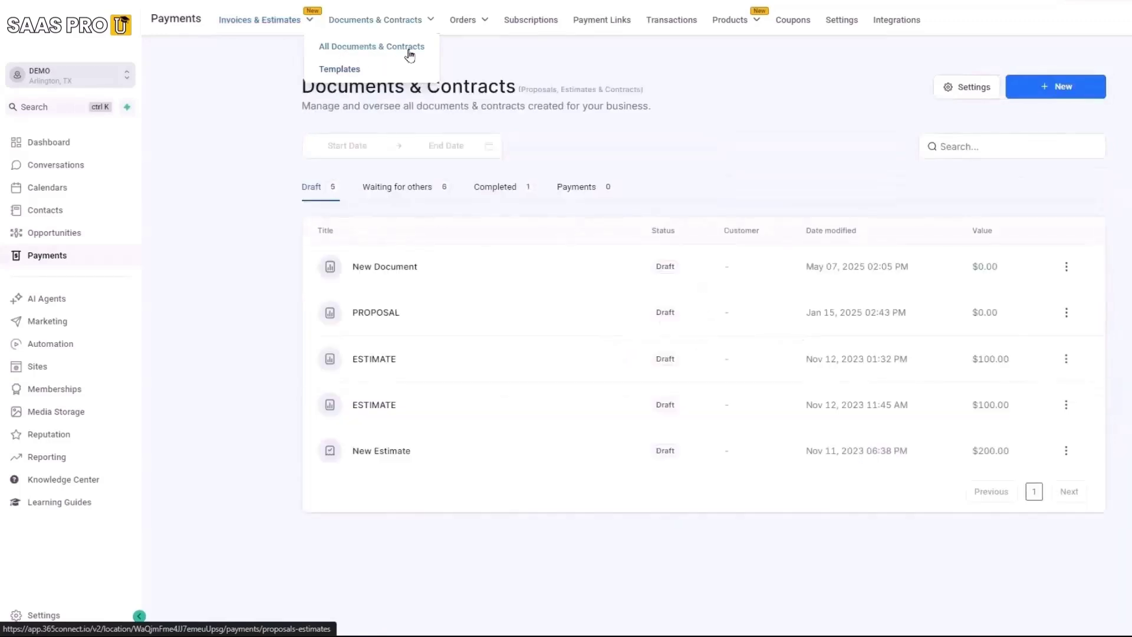
pyautogui.click(1052, 97)
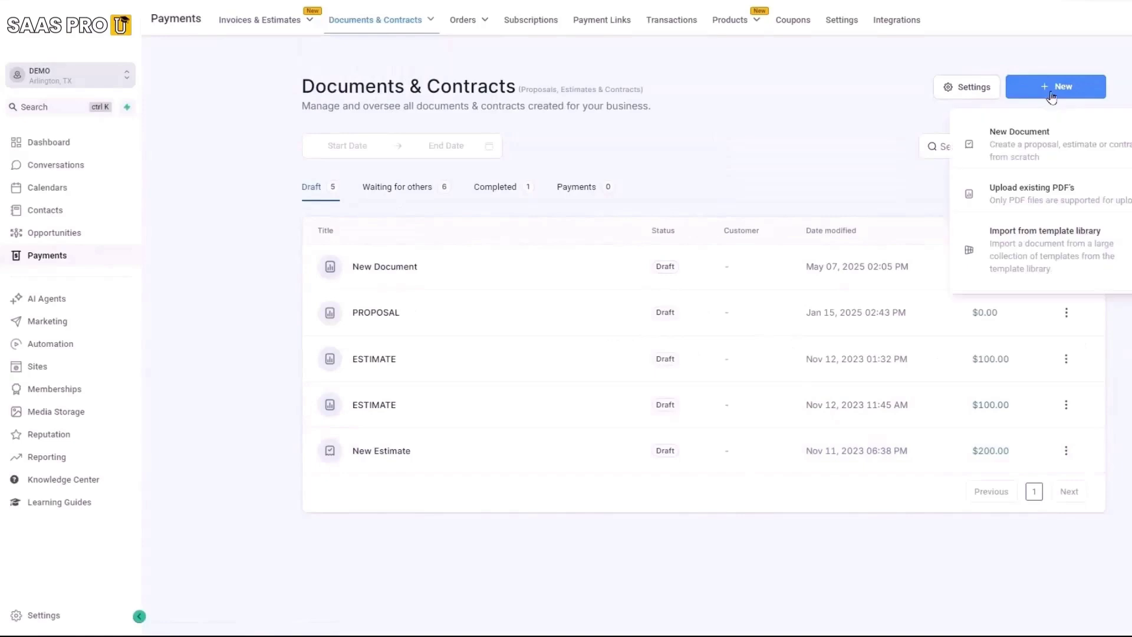
pyautogui.click(1027, 144)
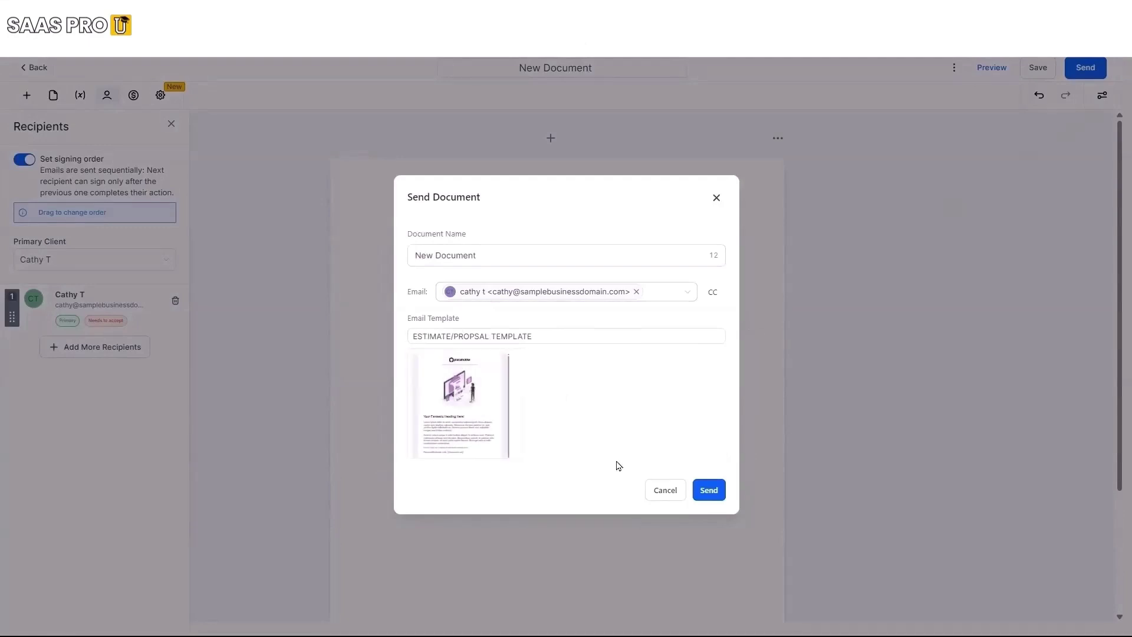
# Replace the document name with 'new document demo'
pyautogui.moveTo(480, 256); pyautogui.dragTo(405, 263)
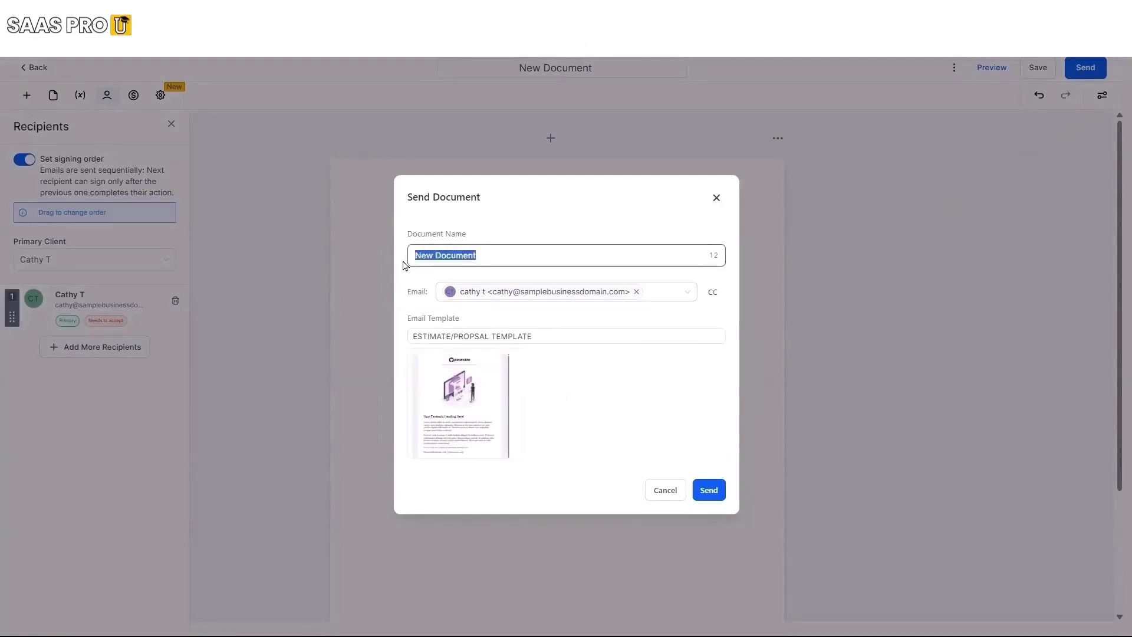
pyautogui.write('new document demo')
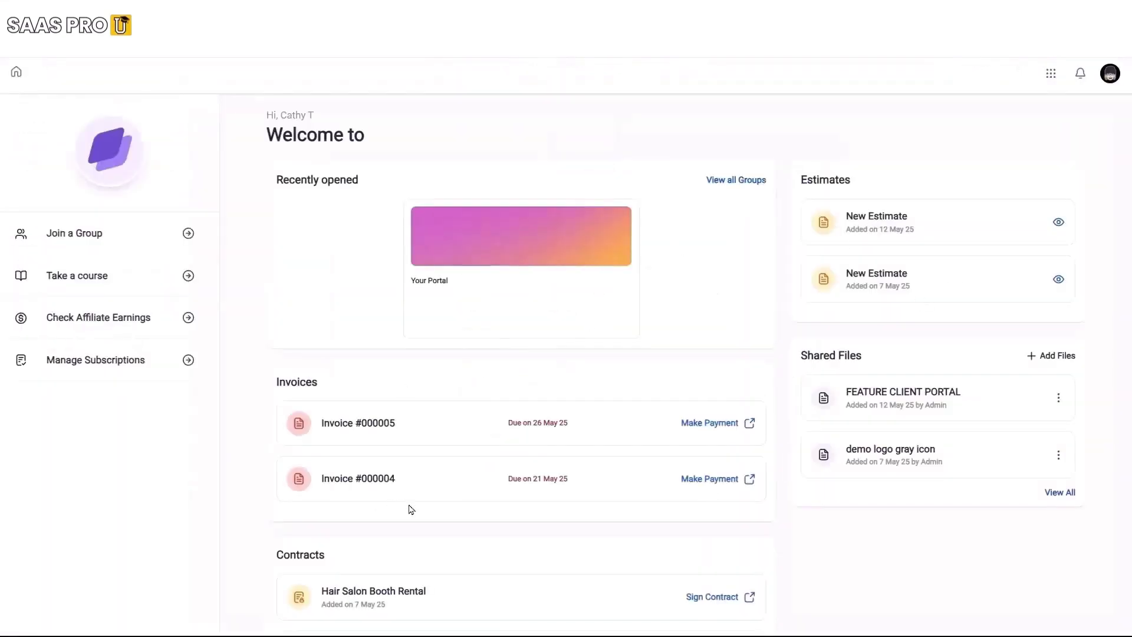
# Open the sample proposal for signing and set the typed signature font to Style Script
pyautogui.scroll(-2, 411, 510)
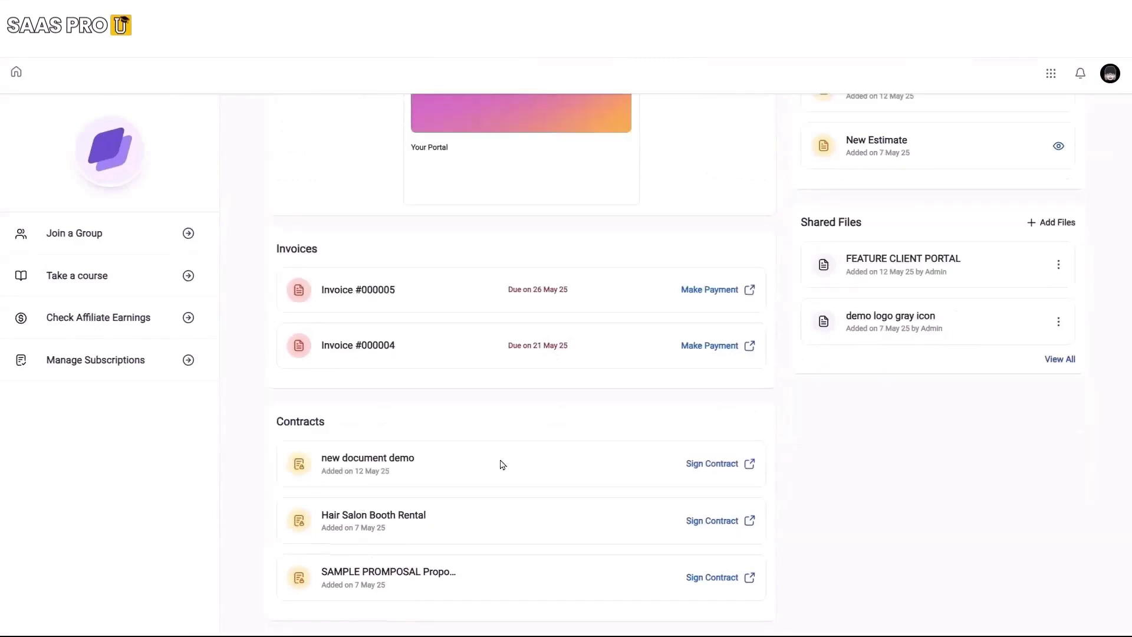
pyautogui.click(750, 463)
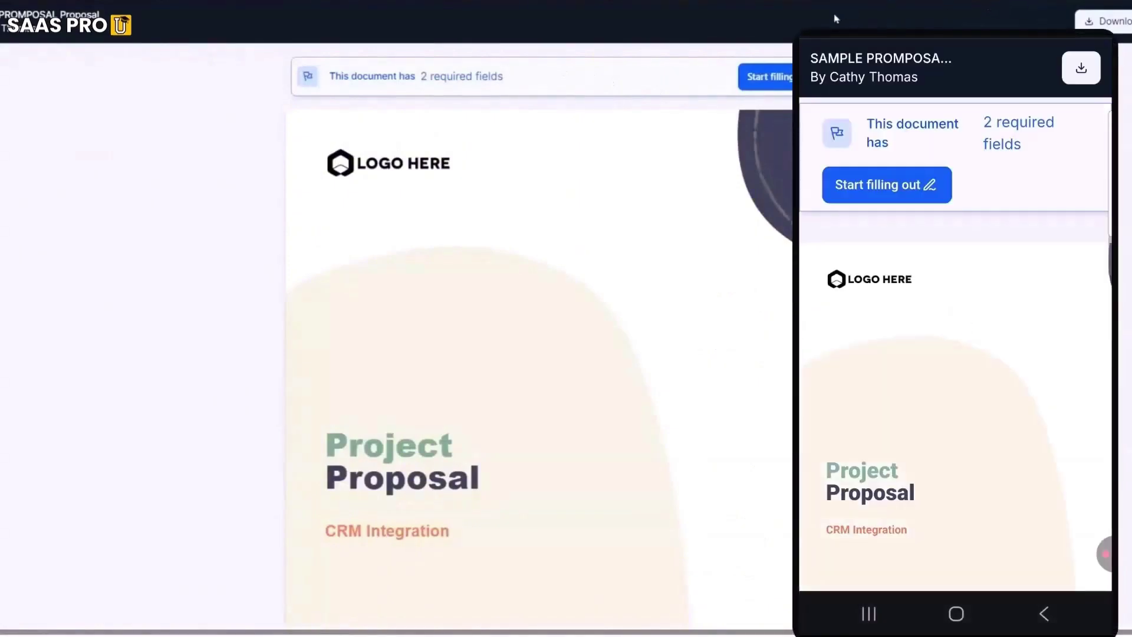
pyautogui.click(755, 79)
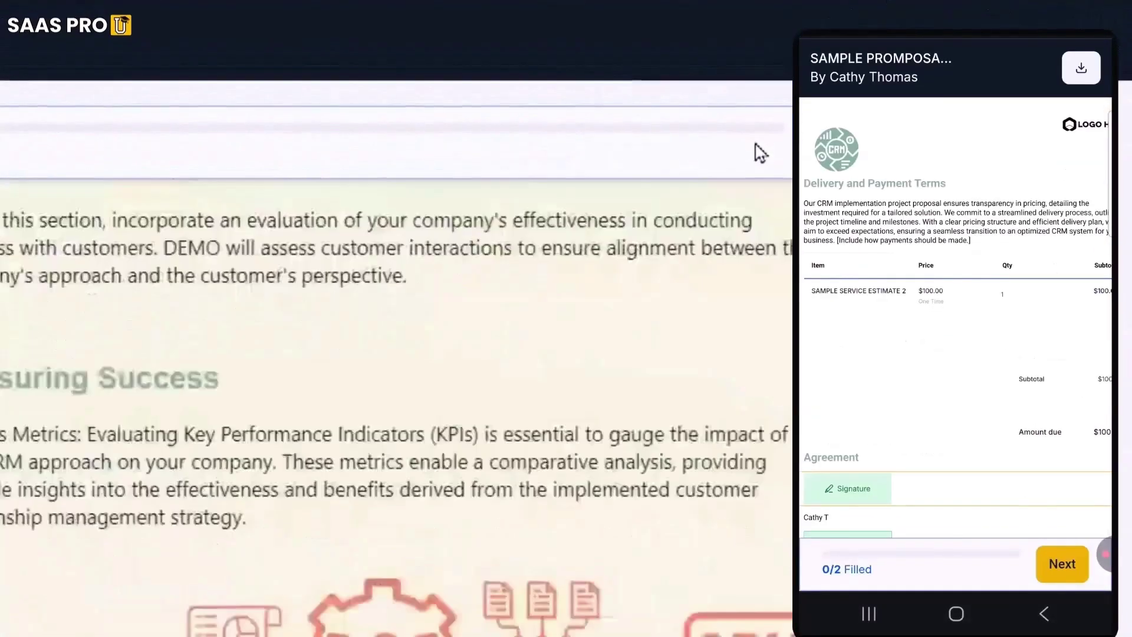
pyautogui.click(361, 460)
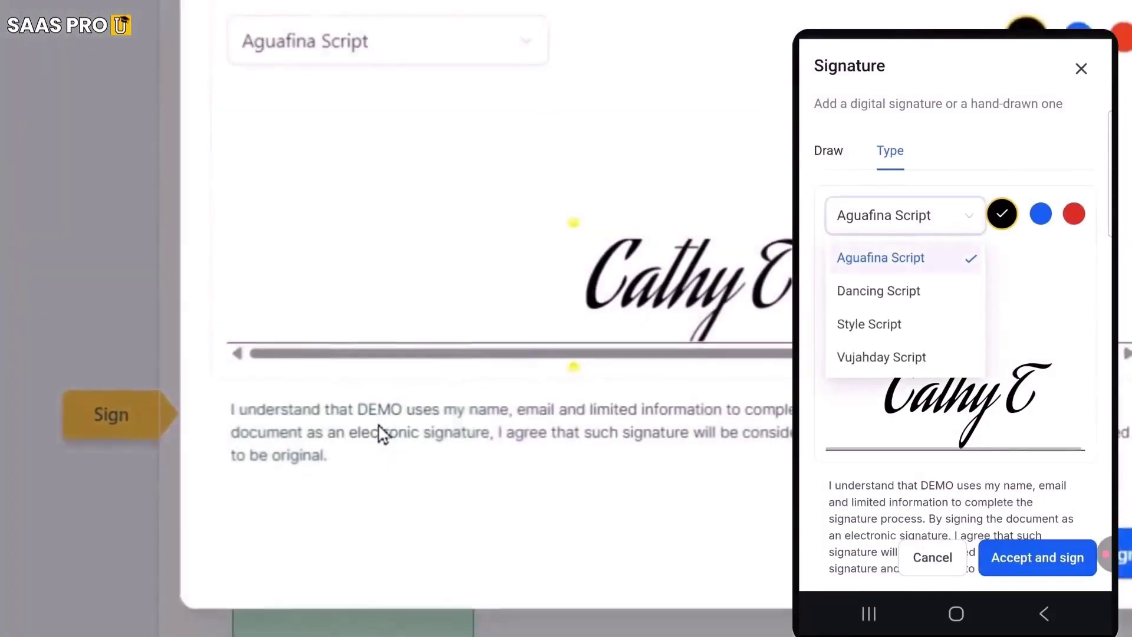
pyautogui.click(389, 165)
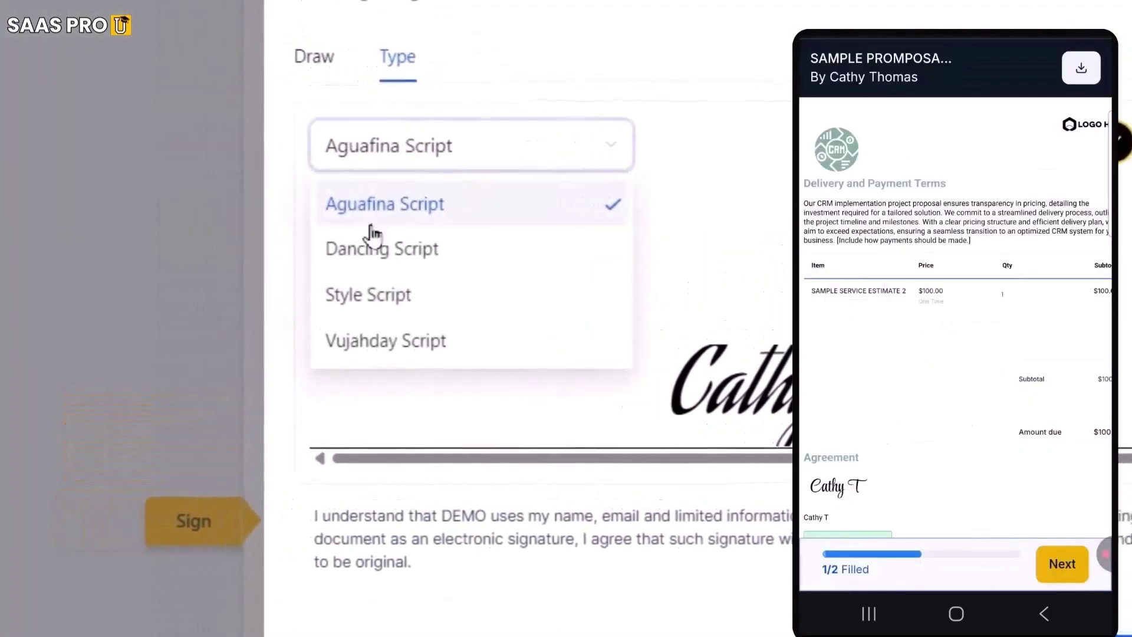
pyautogui.click(374, 295)
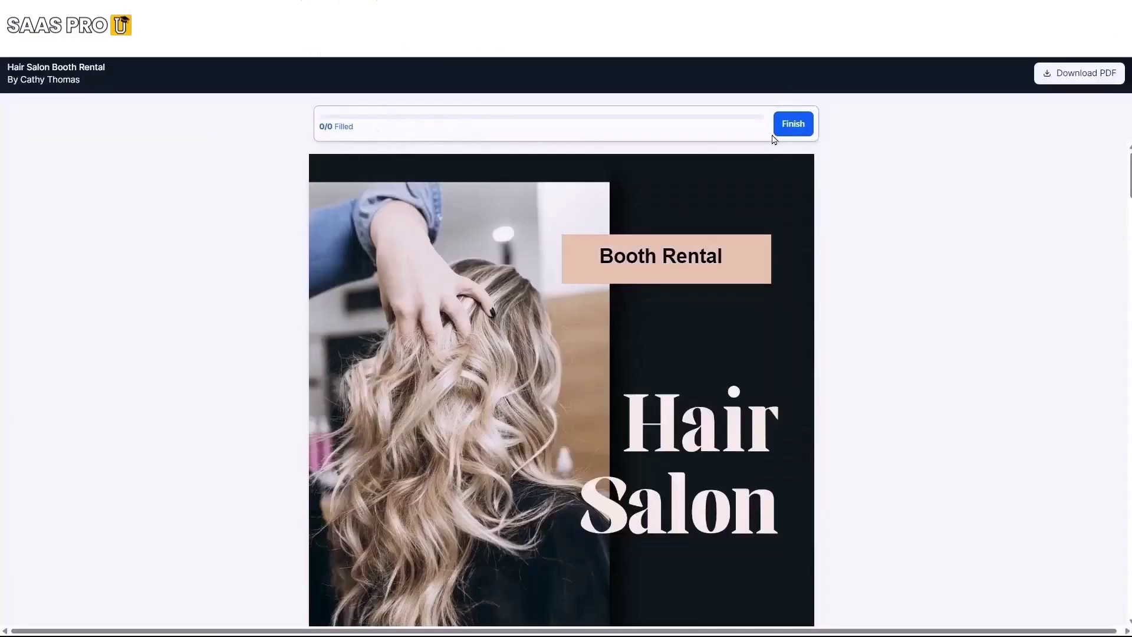
# Scroll through the Hair Salon Booth Rental contract to review its payment terms
pyautogui.scroll(-5, 614, 471)
pyautogui.scroll(-5, 614, 470)
pyautogui.scroll(-10, 531, 484)
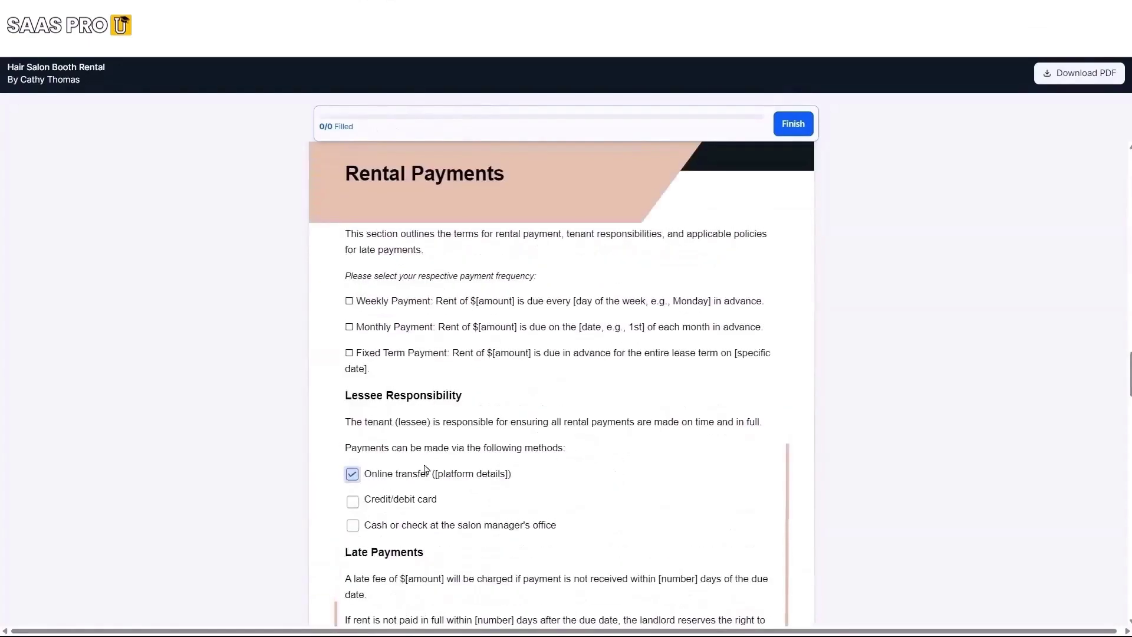
pyautogui.scroll(-5, 439, 504)
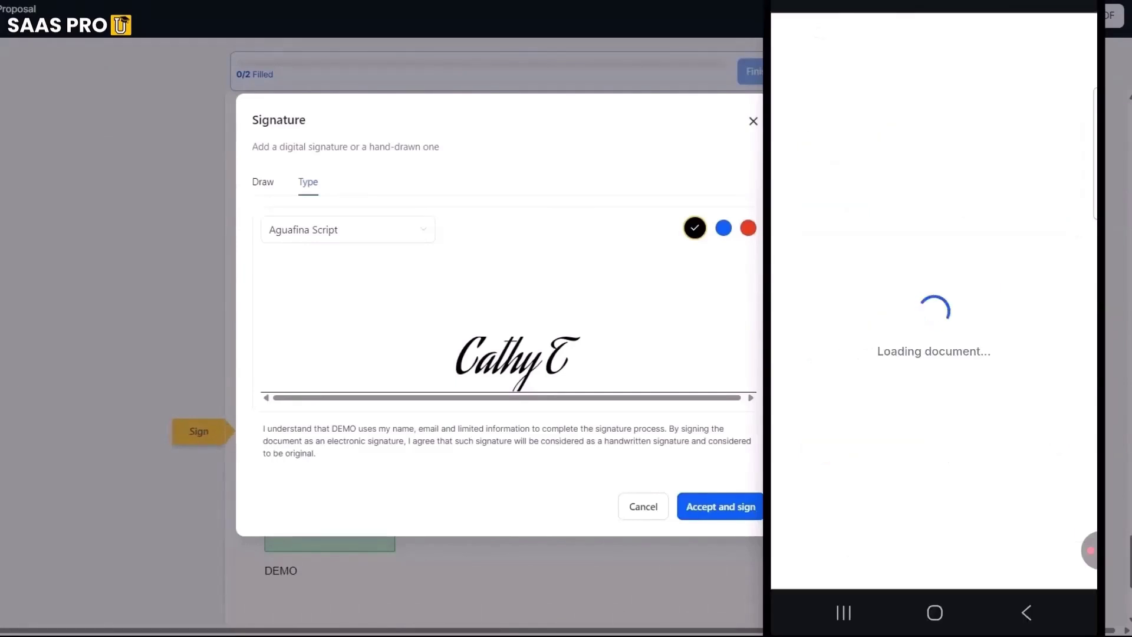
# On mobile, sign the proposal's Agreement field with a Style Script typed signature
pyautogui.click(862, 165)
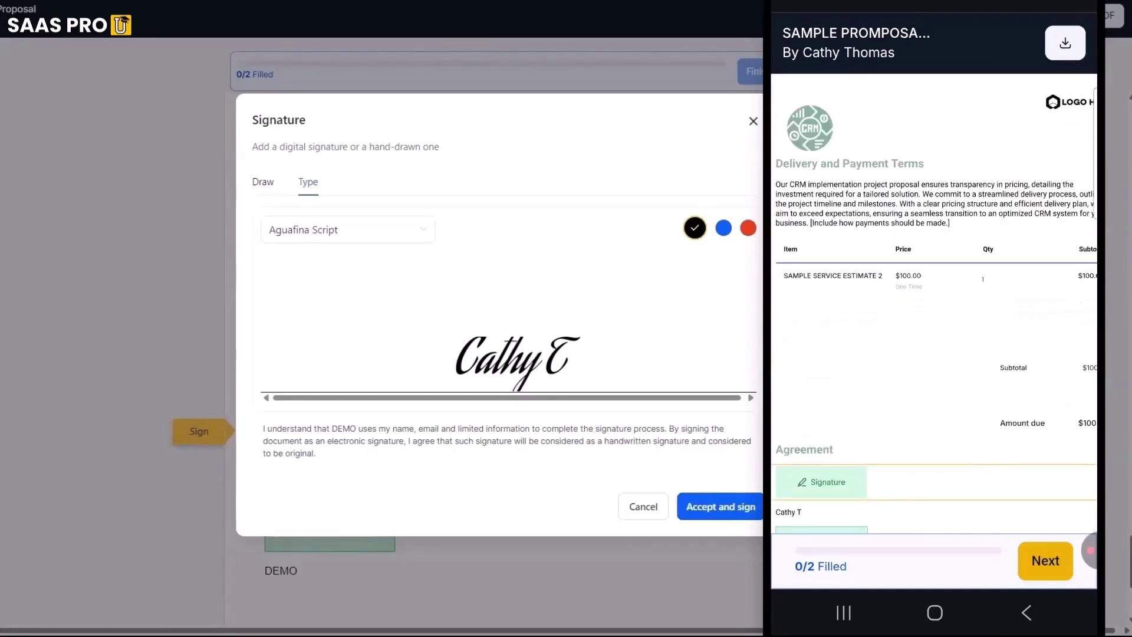
pyautogui.click(822, 482)
pyautogui.click(882, 197)
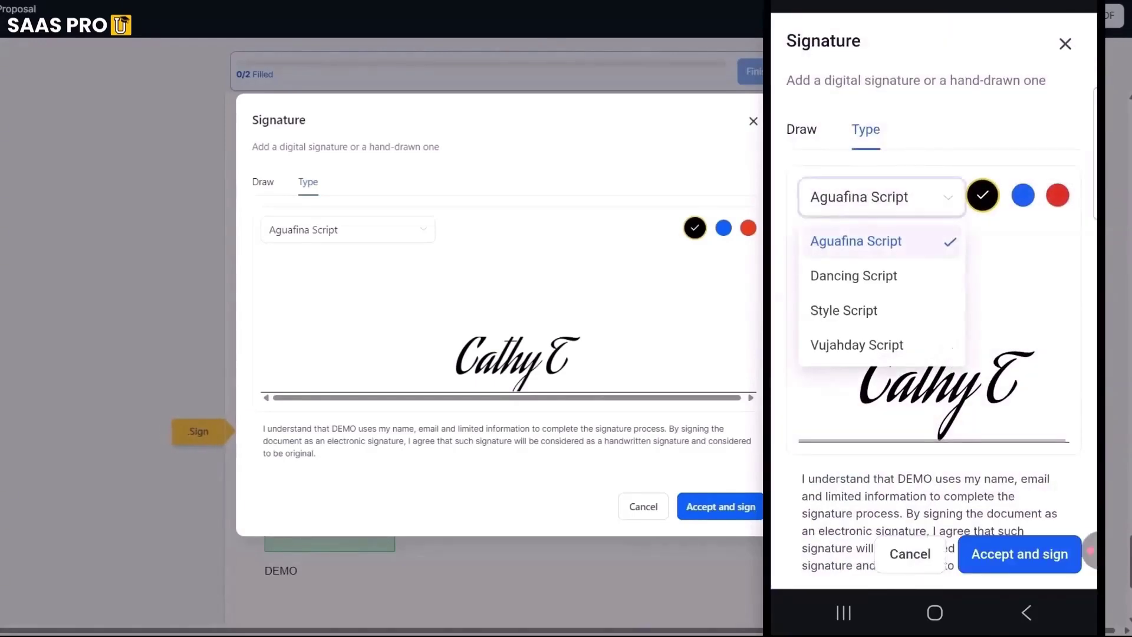
pyautogui.click(844, 310)
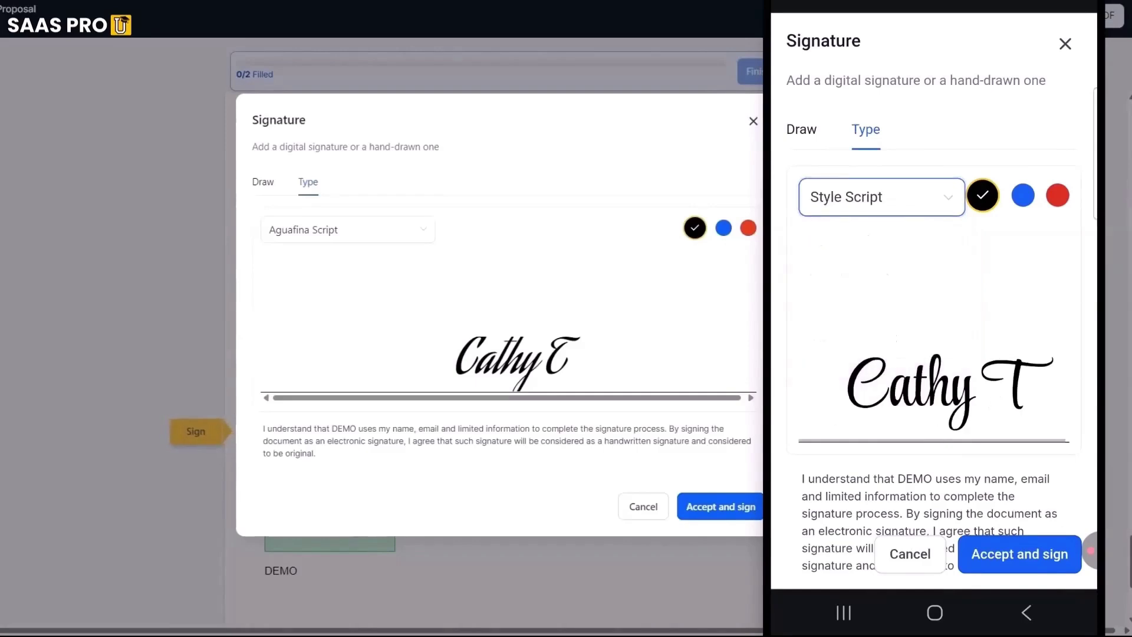
pyautogui.click(1019, 554)
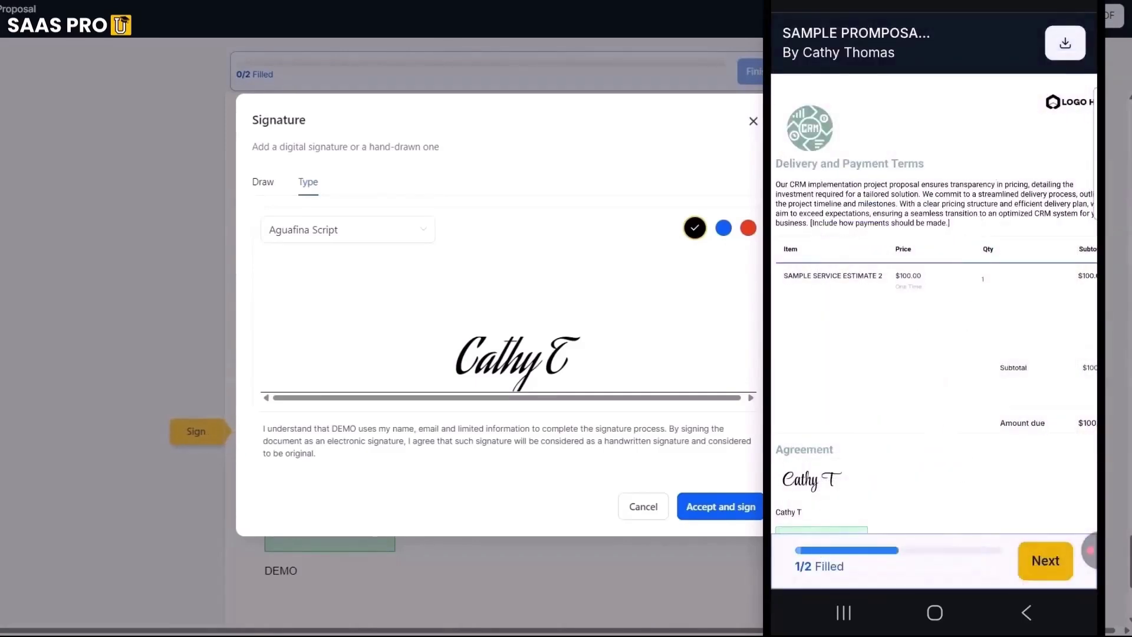
pyautogui.scroll(-2, 934, 295)
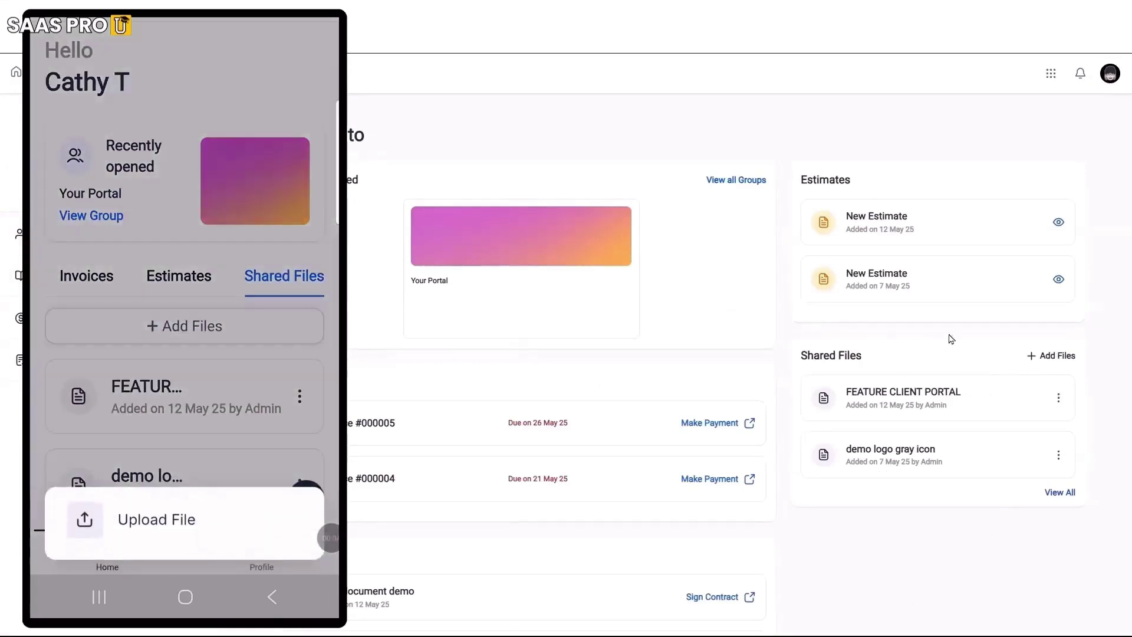
# Start adding a file to Shared Files in the desktop portal
pyautogui.click(1052, 357)
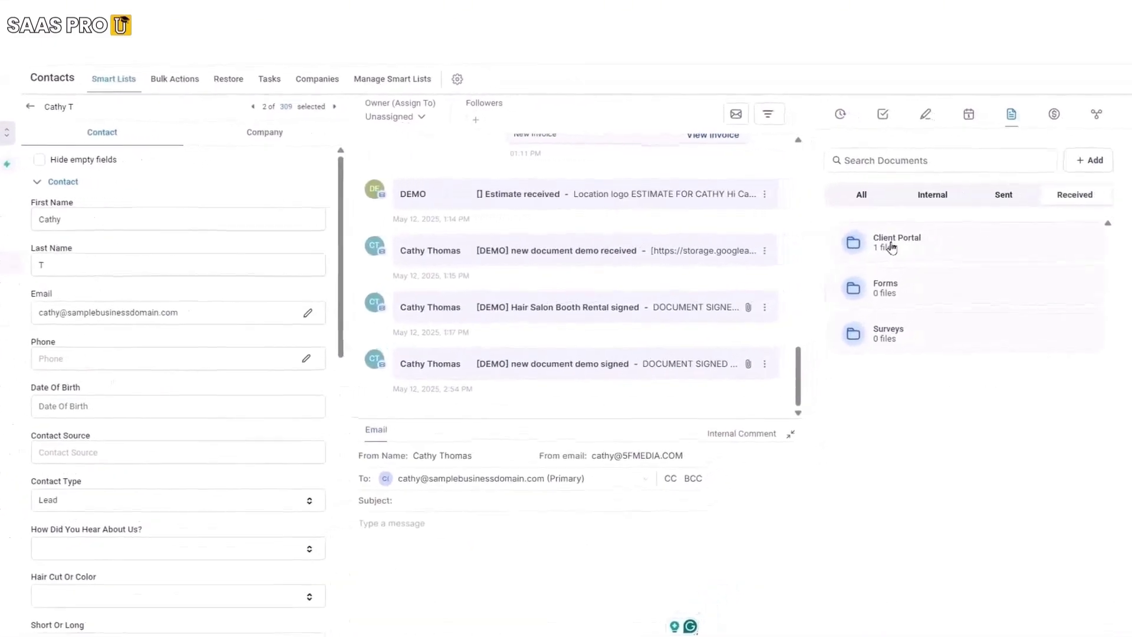
# Open the contact's Client Portal folder, go back, then reopen it to see the uploaded file
pyautogui.click(902, 242)
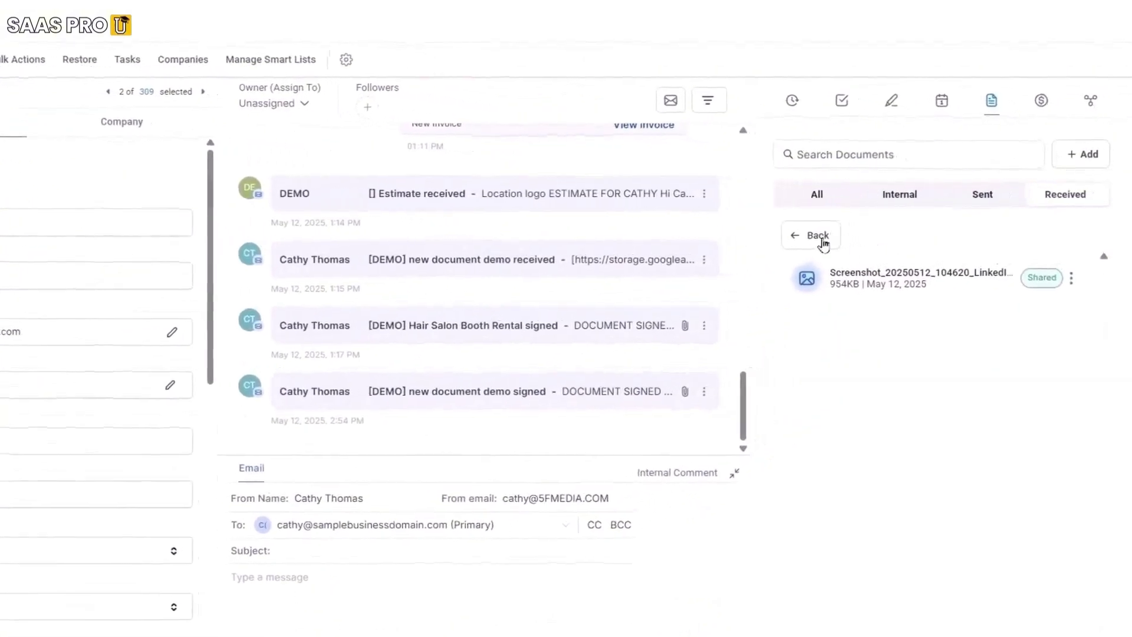
pyautogui.click(825, 235)
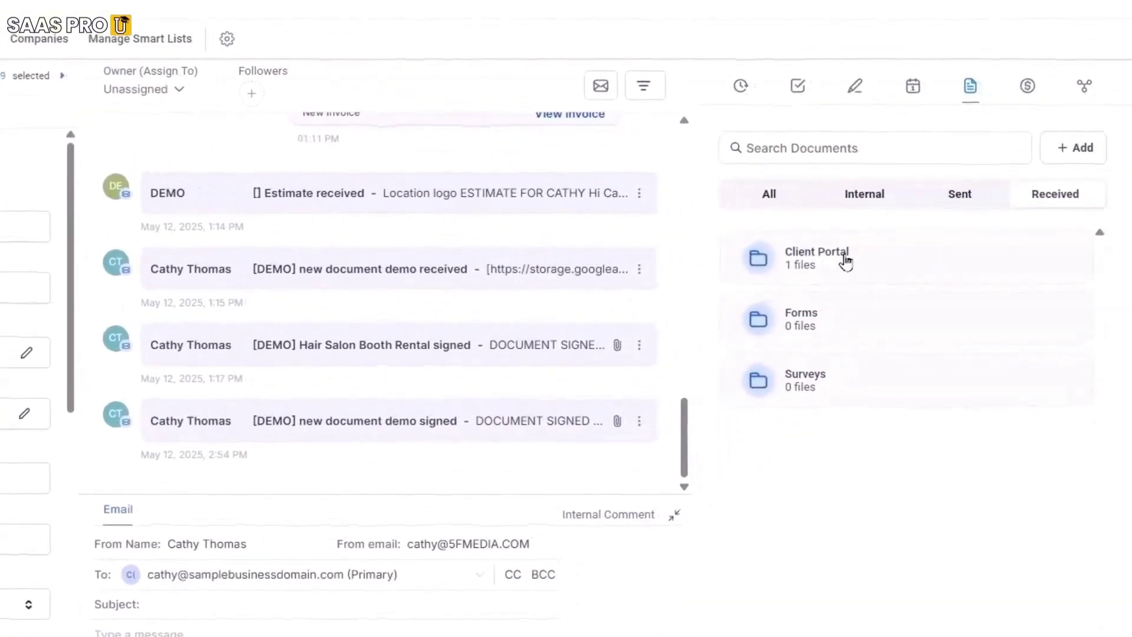
pyautogui.click(867, 260)
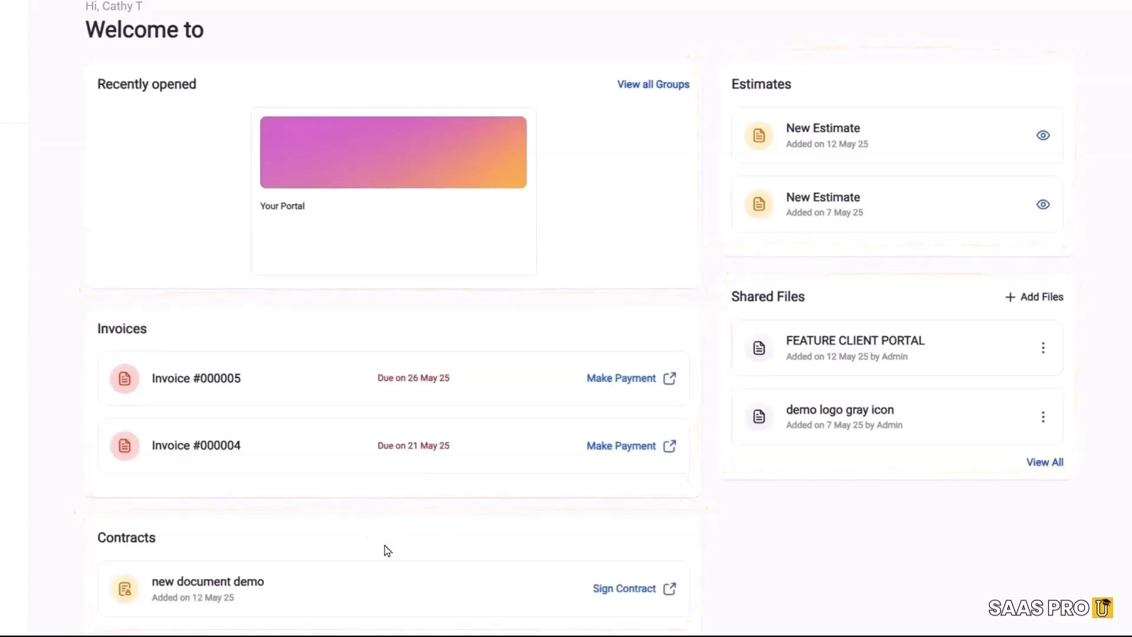
# Scroll the portal dashboard down to the Contracts section
pyautogui.scroll(-1, 387, 551)
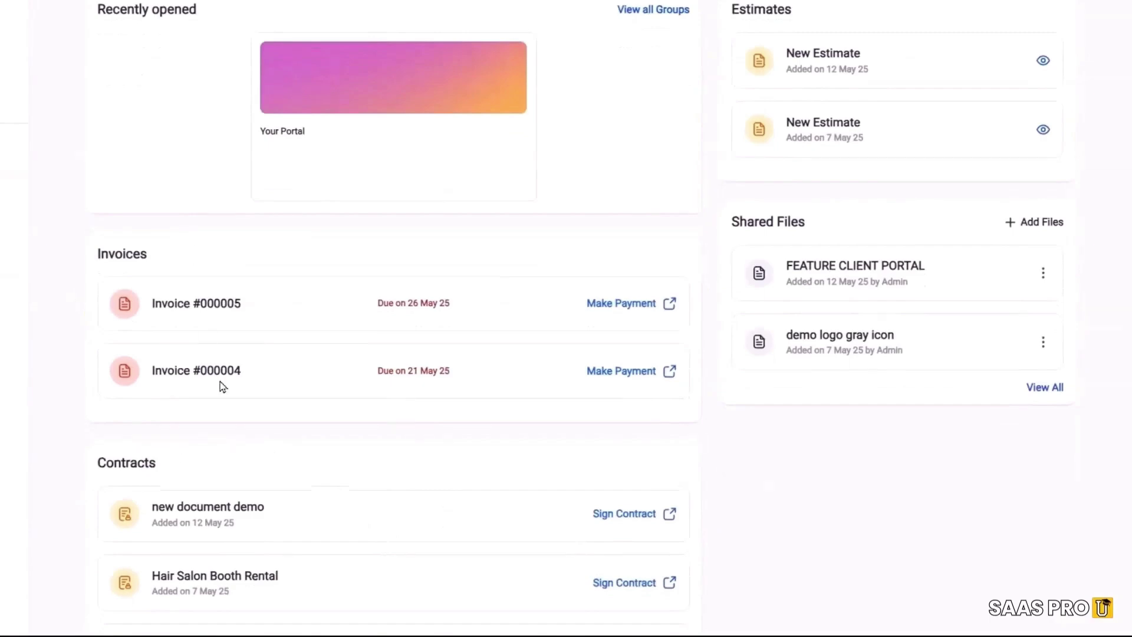